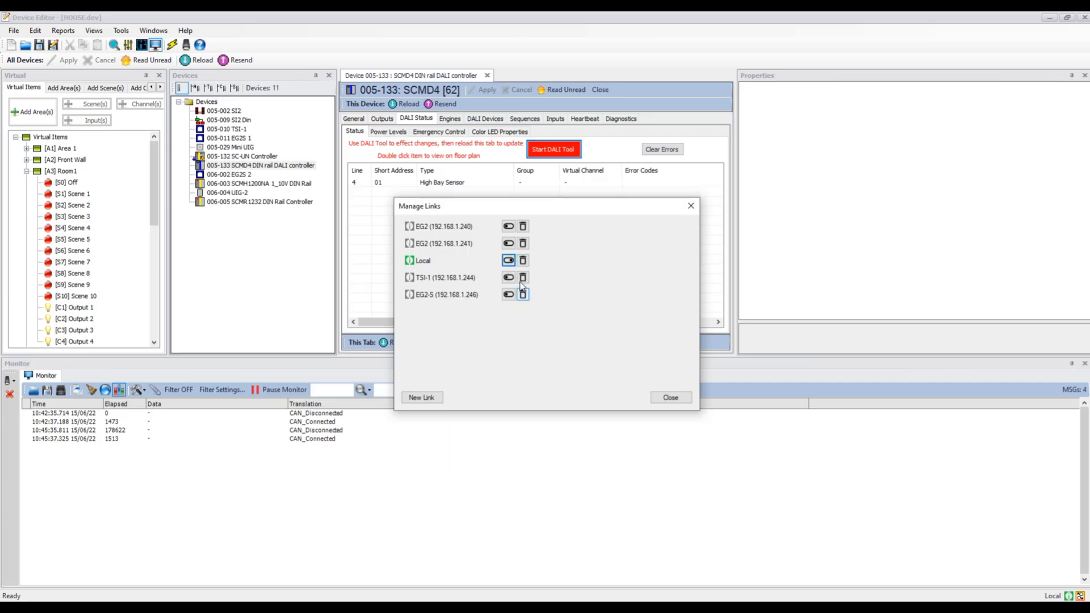
- Create a new link to the EG2-S device at address 192.168.1.247, entering the device password
click(418, 399)
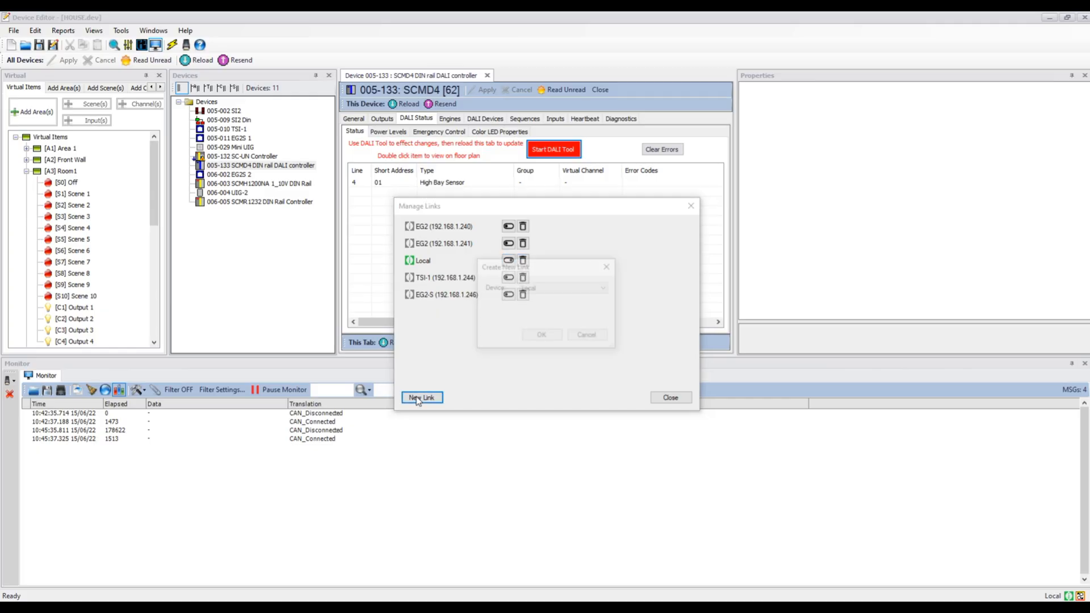
click(602, 291)
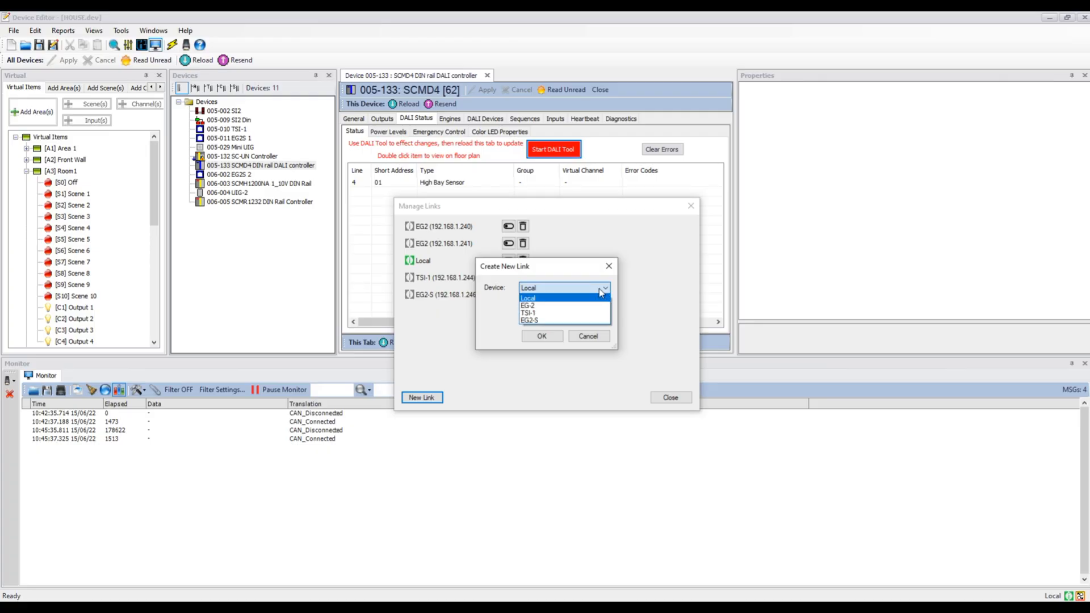
click(582, 321)
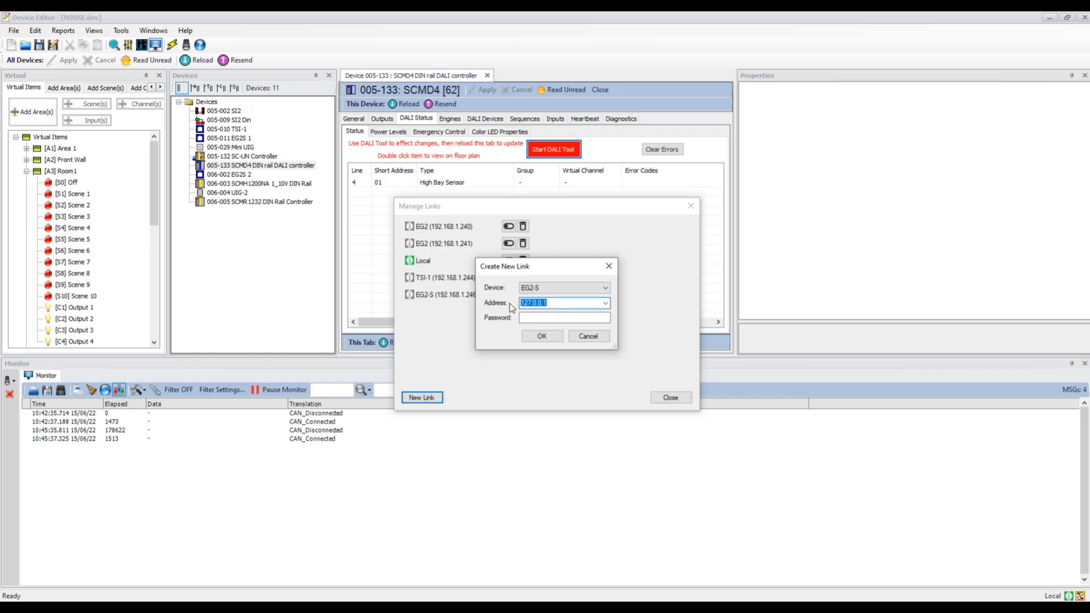
text(192.168.1.247)
click(536, 319)
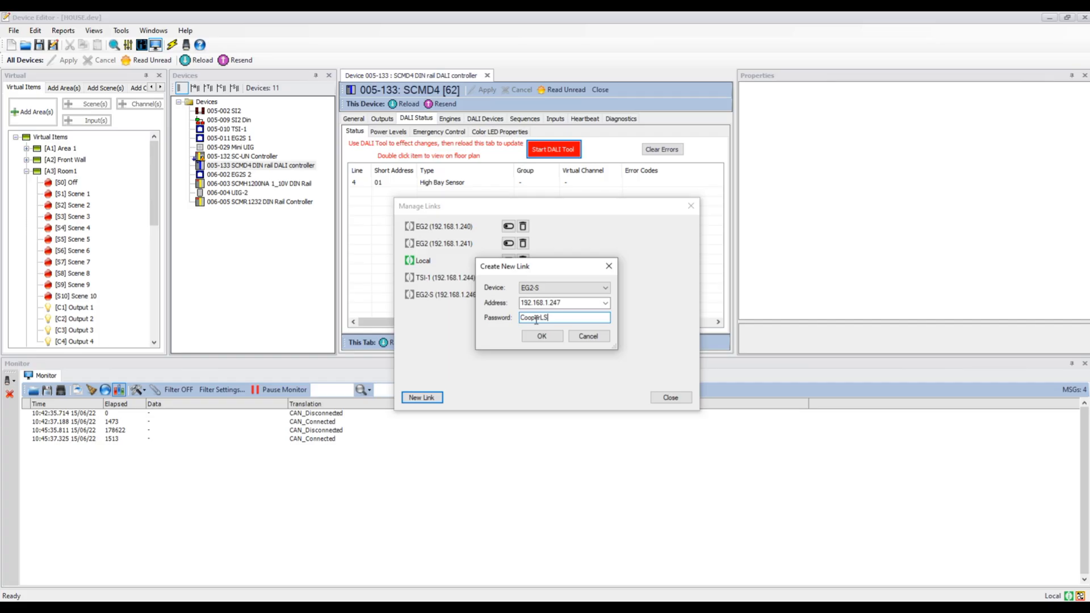
click(542, 336)
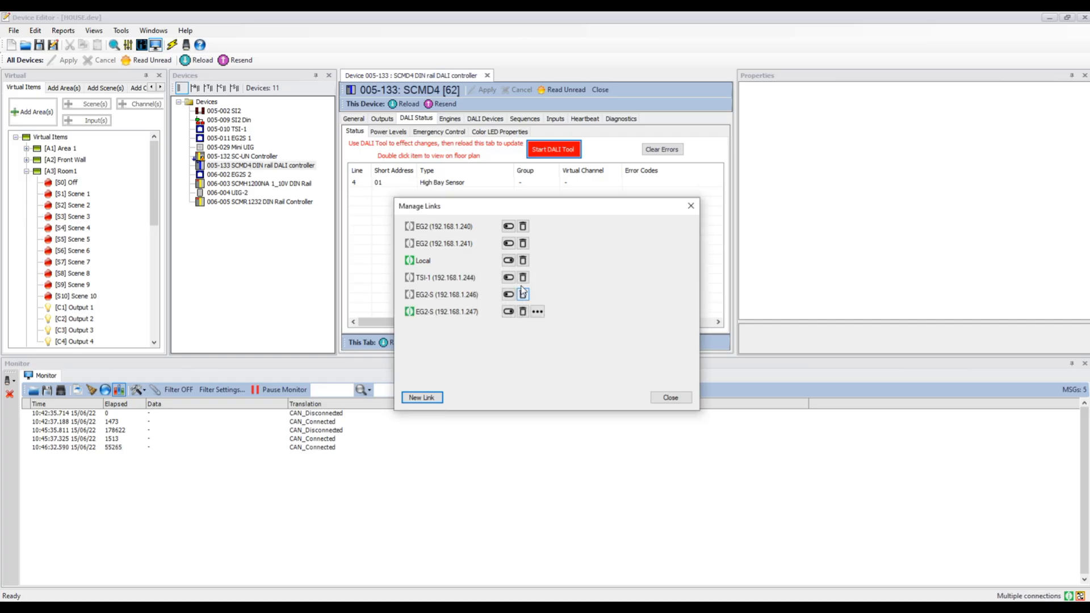
- Switch off the Local link so only the new EG2-S connection is used, and close the links dialog
click(509, 261)
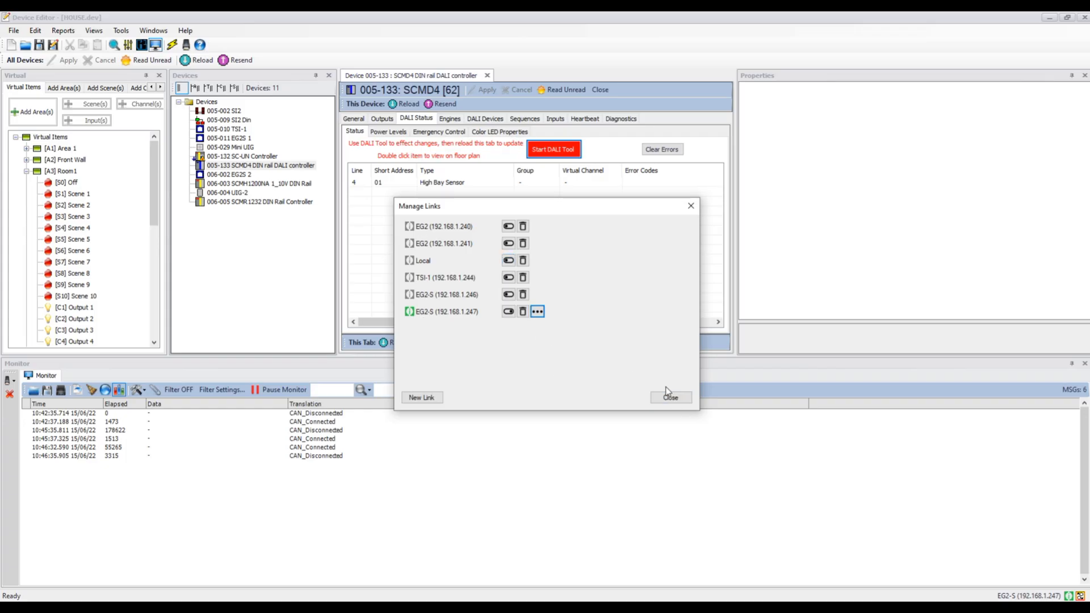
click(671, 397)
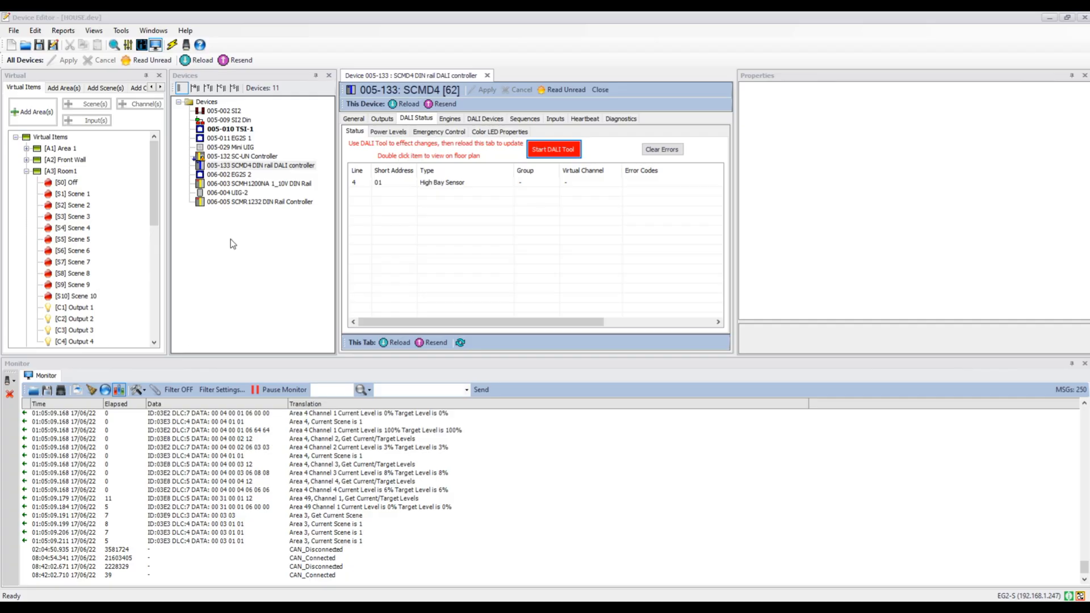
- Run the integrated DALI tool on the SCMD4 controller to find DALI devices on all lines
right_click(255, 166)
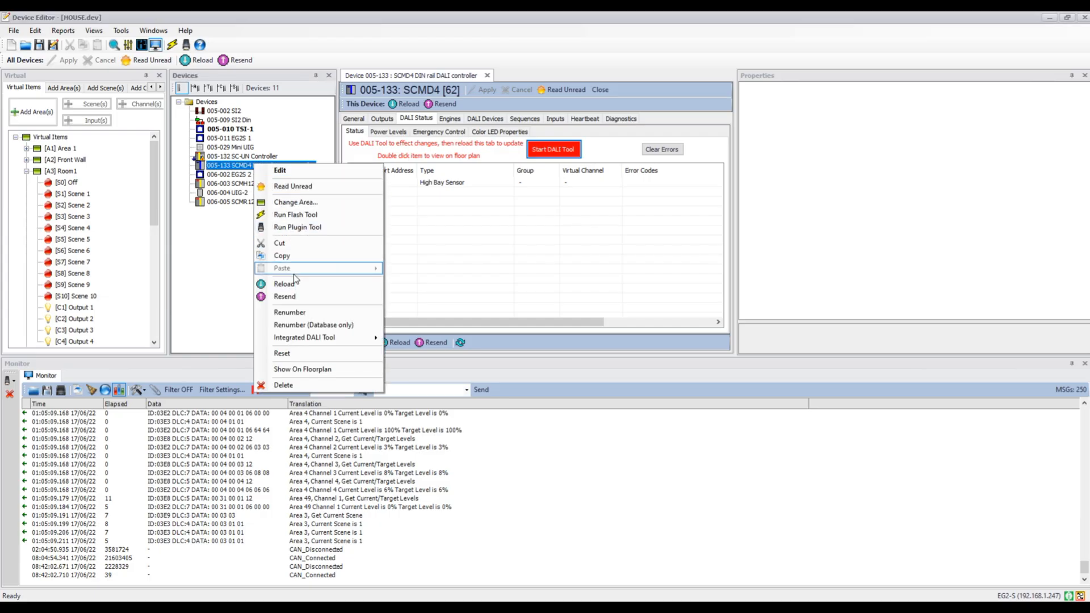
mouse_move(313, 340)
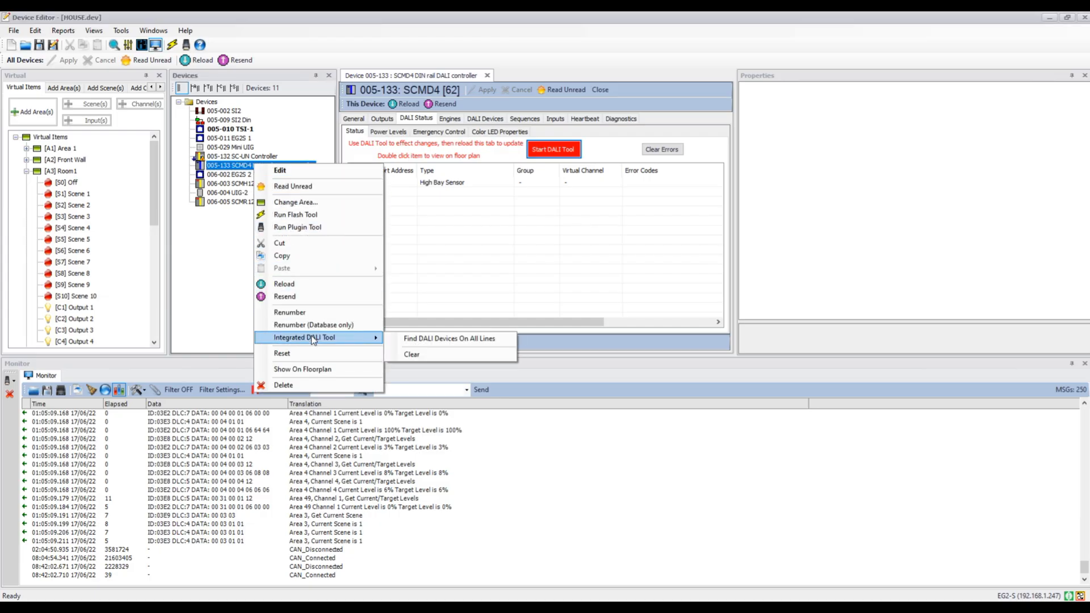
click(459, 342)
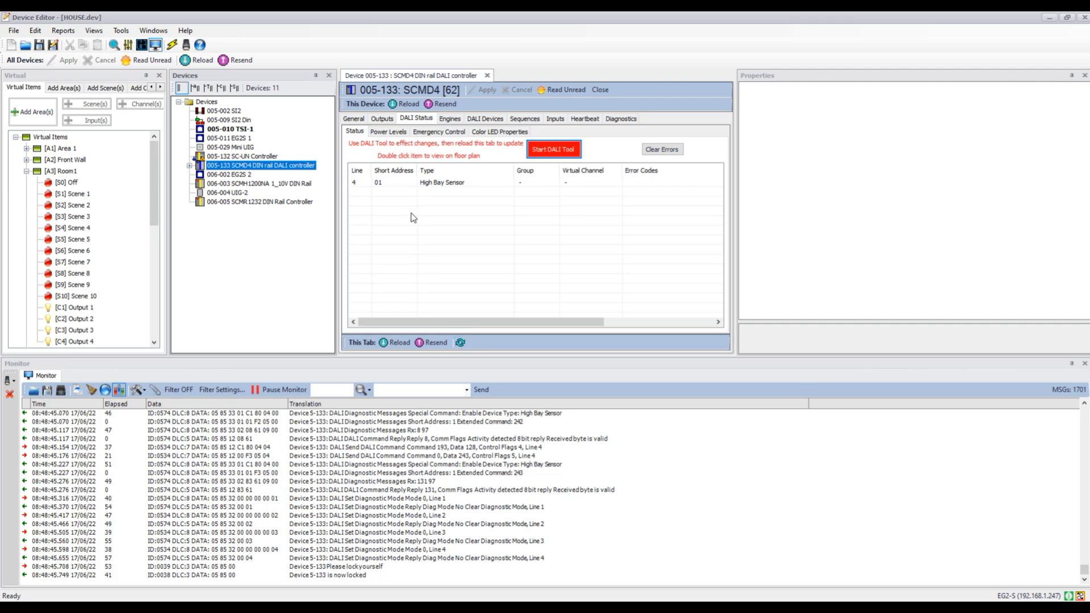
- Expand the SCMD4 controller and initialise the unaddressed devices on DALI Line 2
click(190, 167)
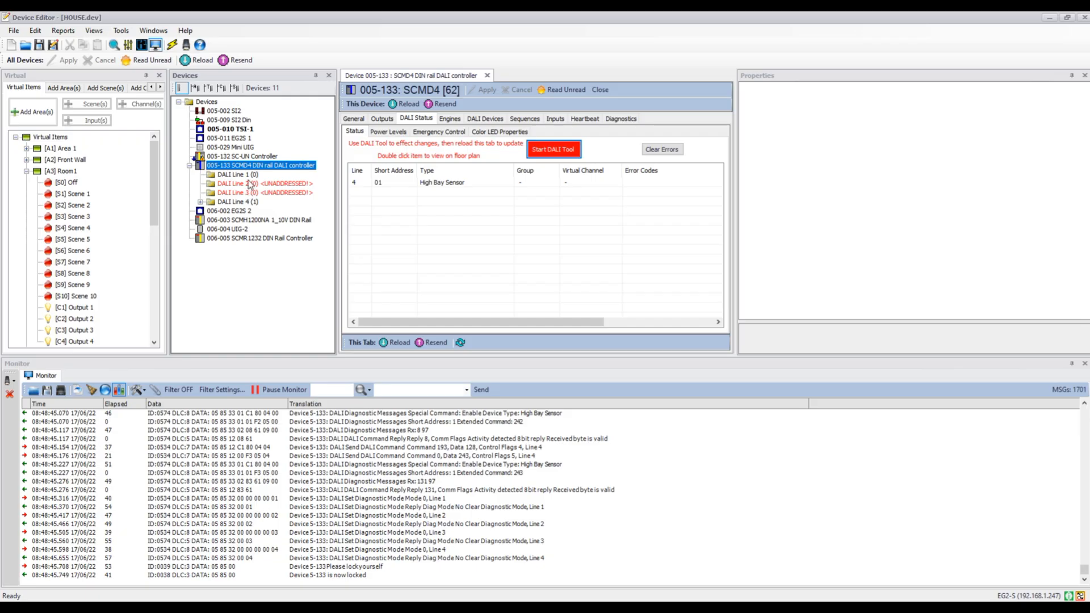
right_click(250, 185)
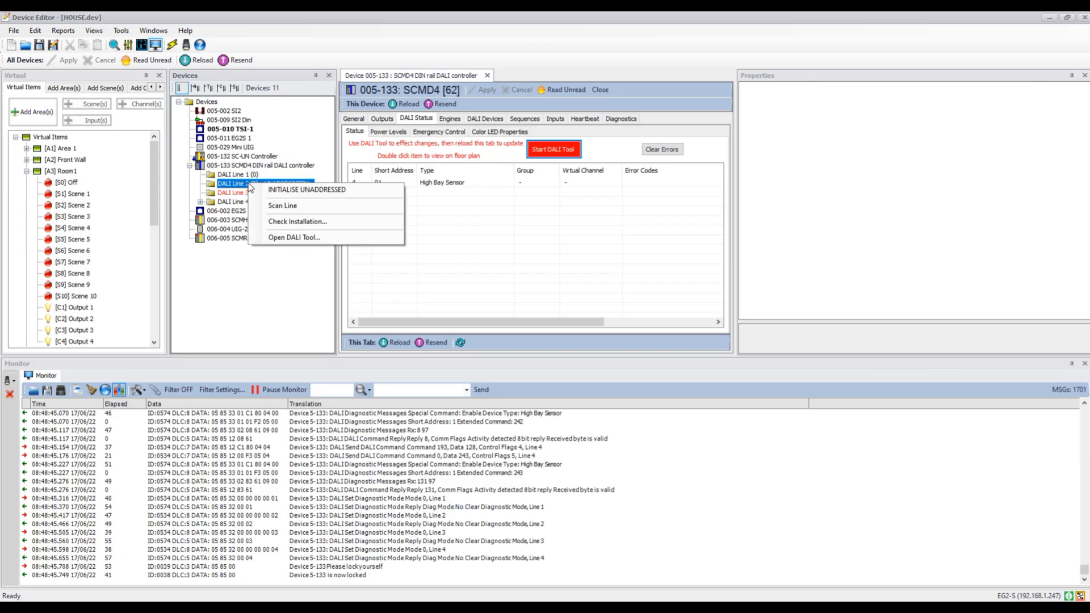
click(300, 191)
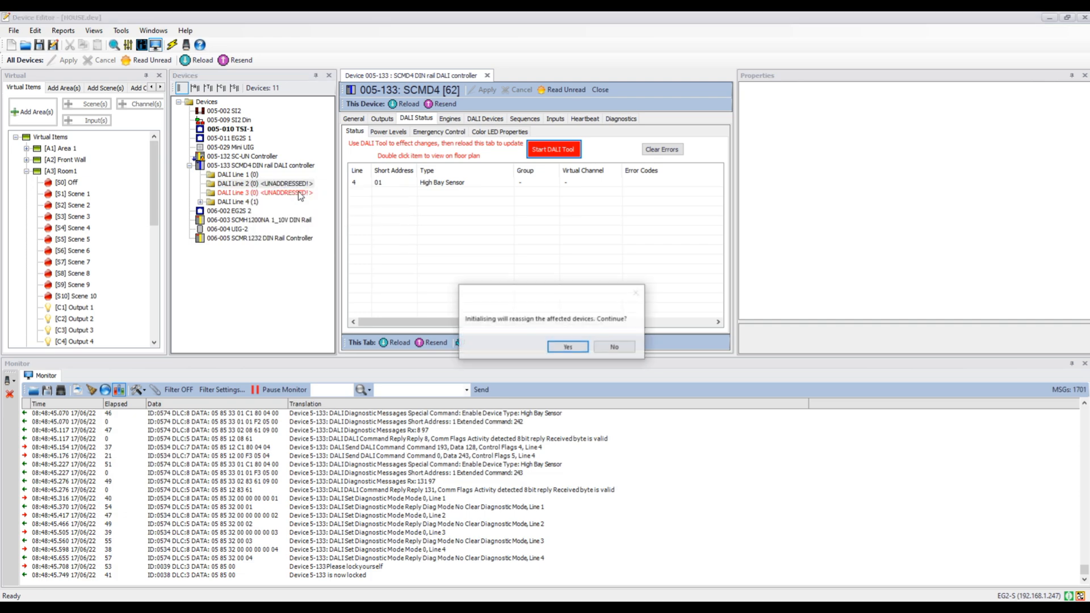
click(568, 347)
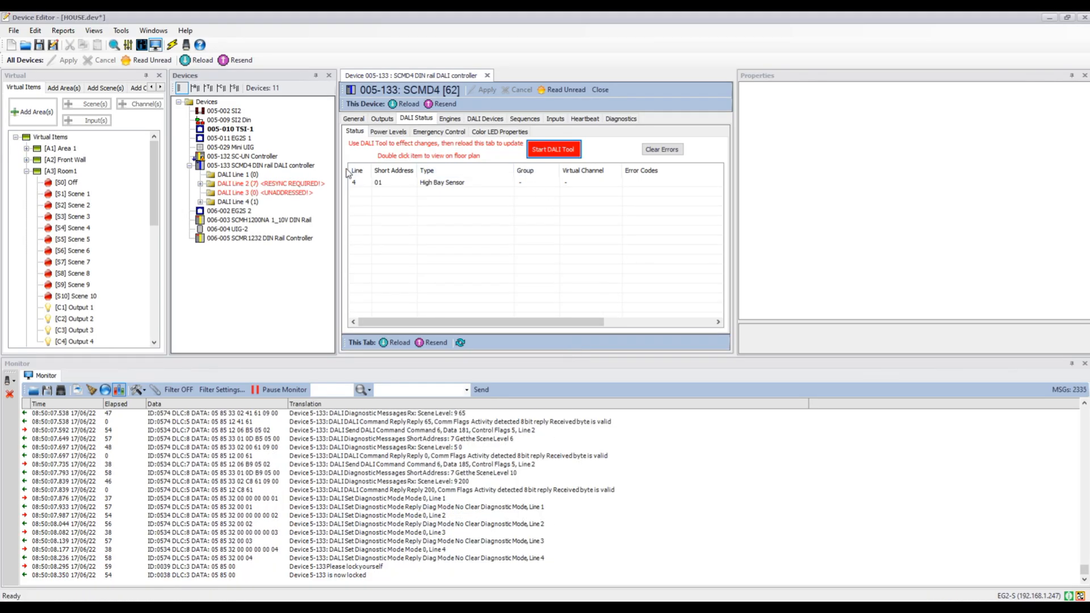
- Synchronise DALI Line 2 with the controller and accept the mirroring warning
right_click(254, 188)
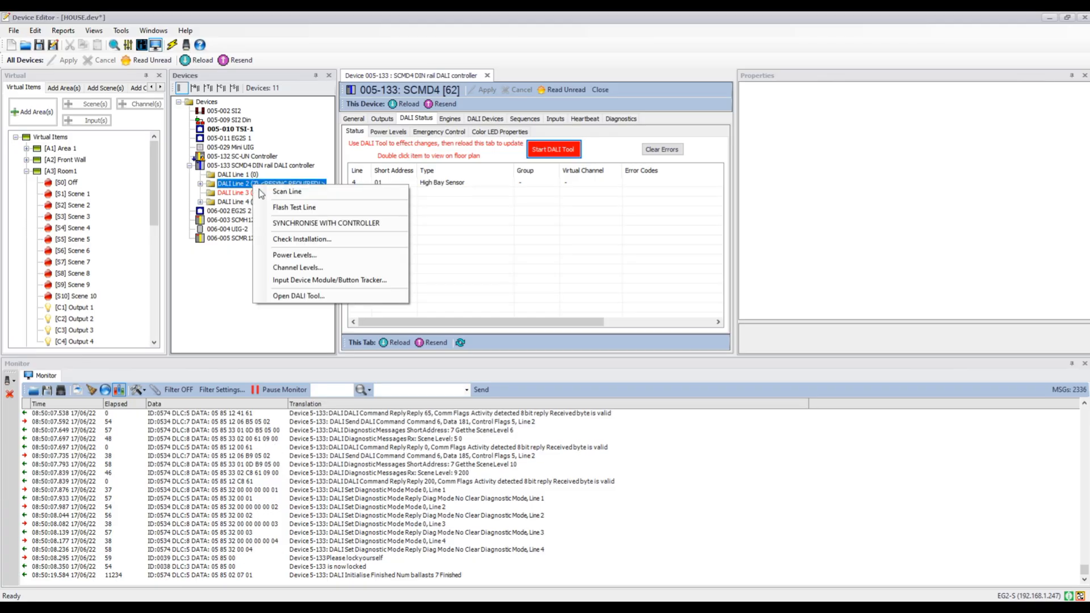
click(305, 226)
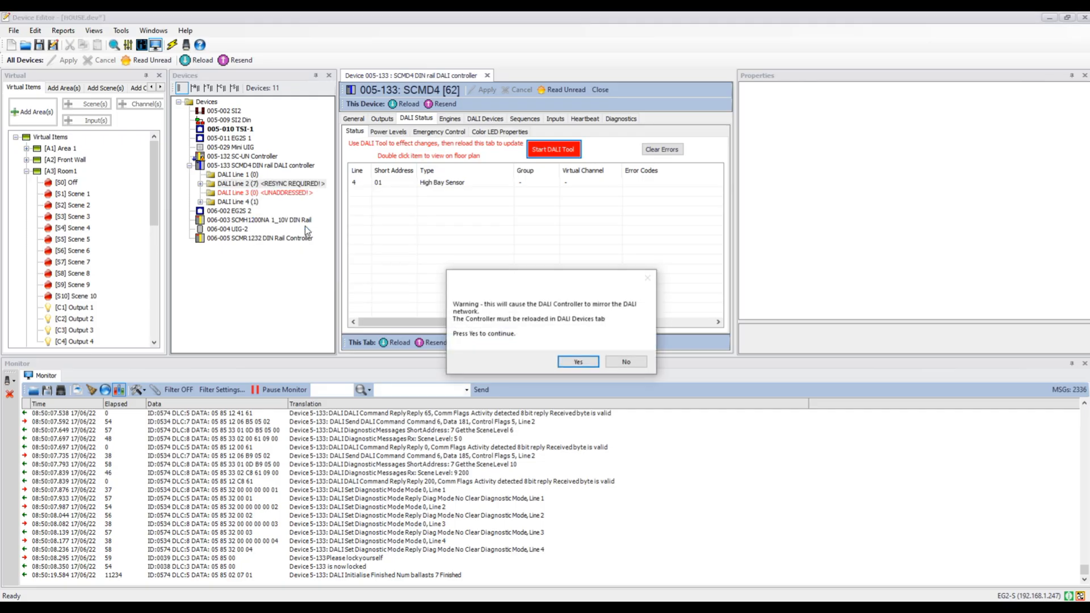
click(585, 364)
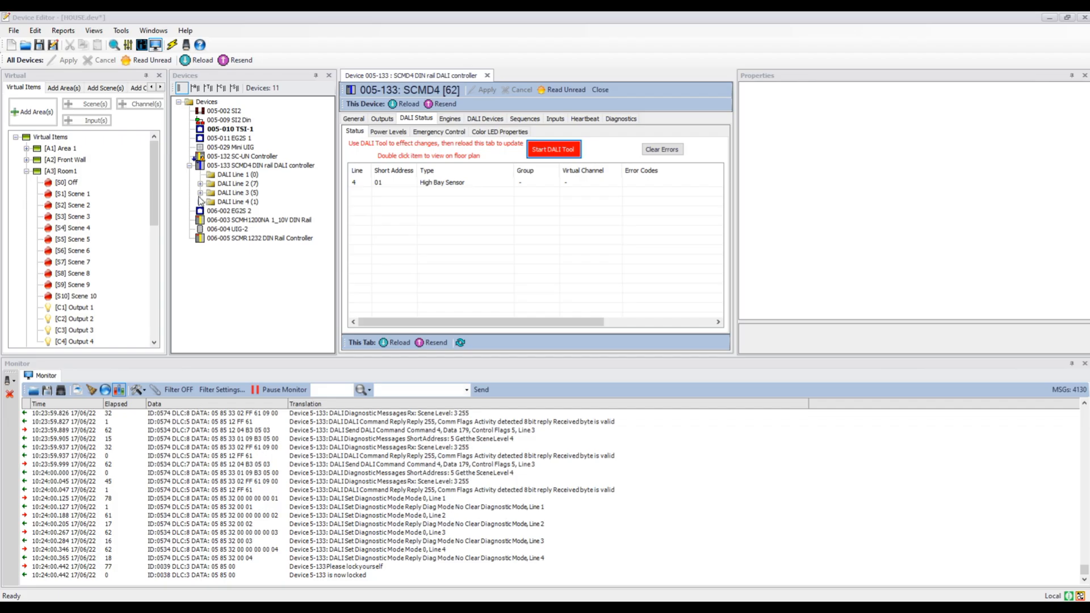
- Expand DALI Line 2, identify keypad 02, then stop the identification
click(200, 183)
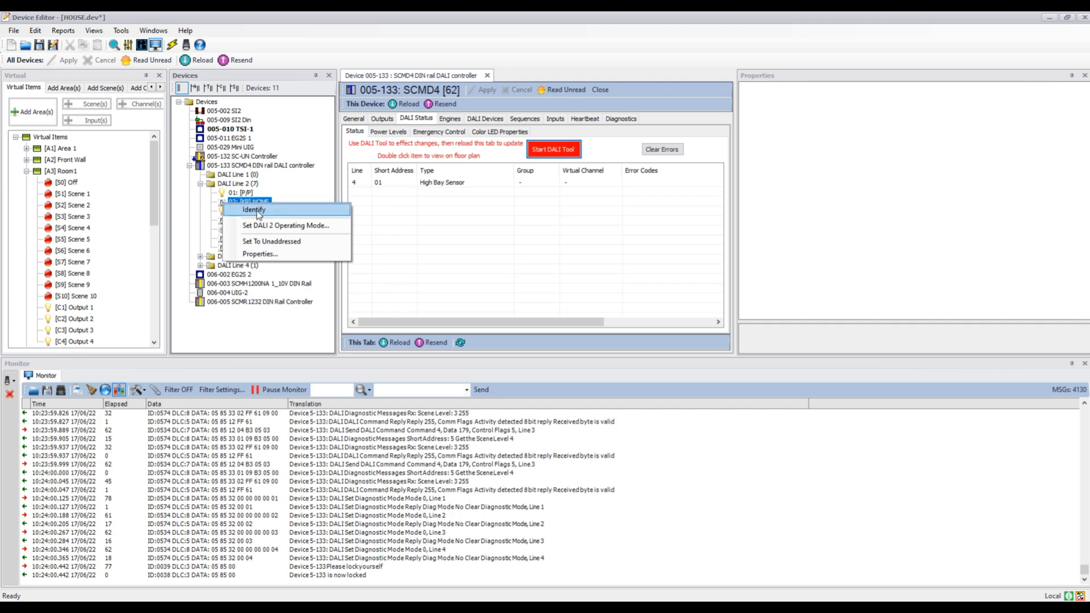
click(257, 210)
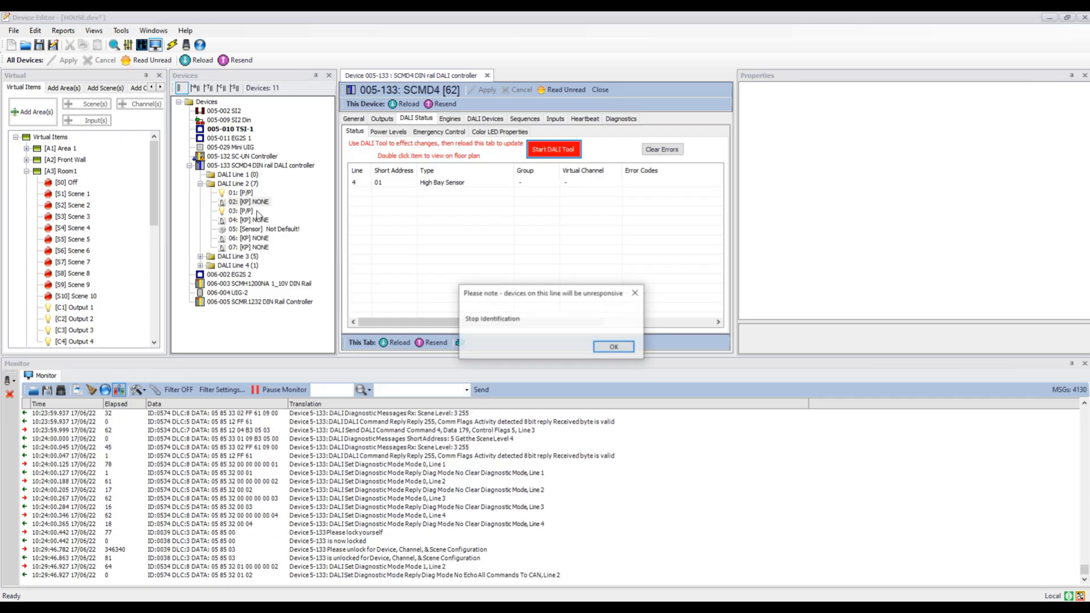
click(601, 348)
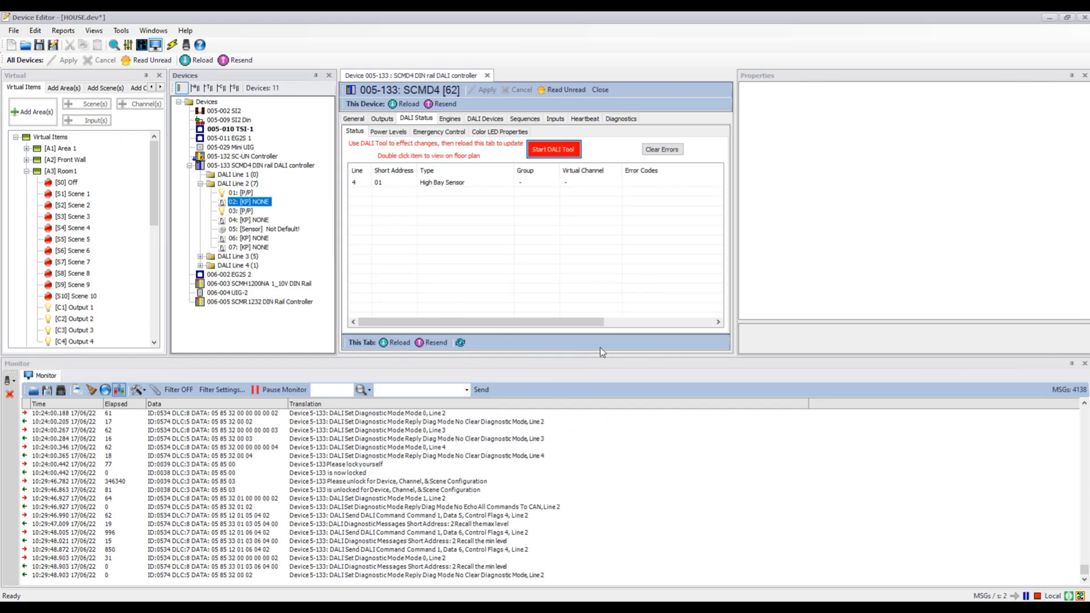
- Open keypad 02's properties and set its keypad layout to LARGE_2_BTN
right_click(231, 203)
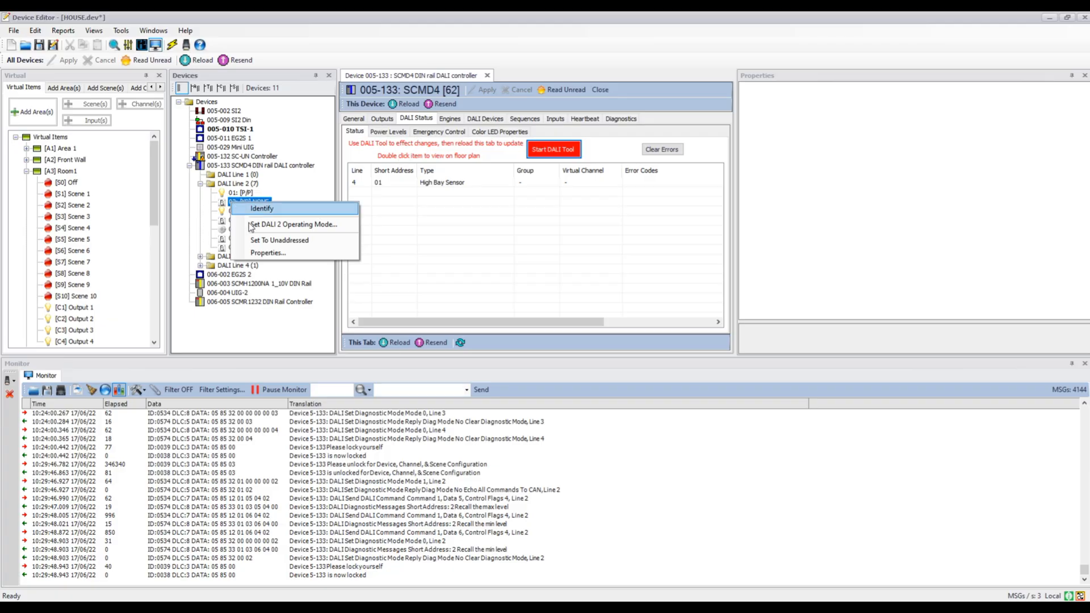
click(266, 253)
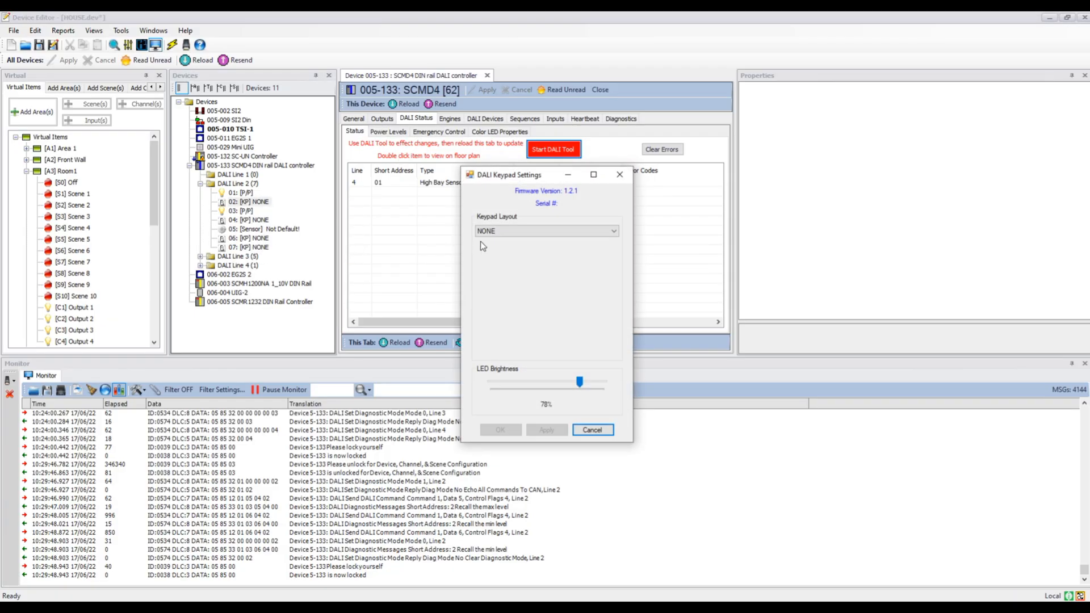
click(566, 233)
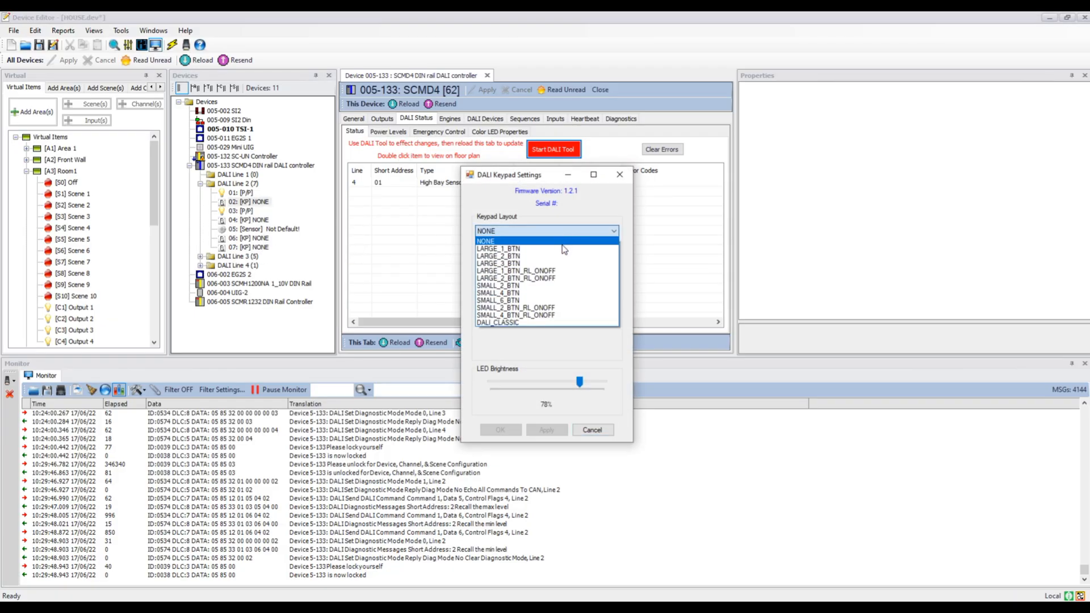
click(557, 257)
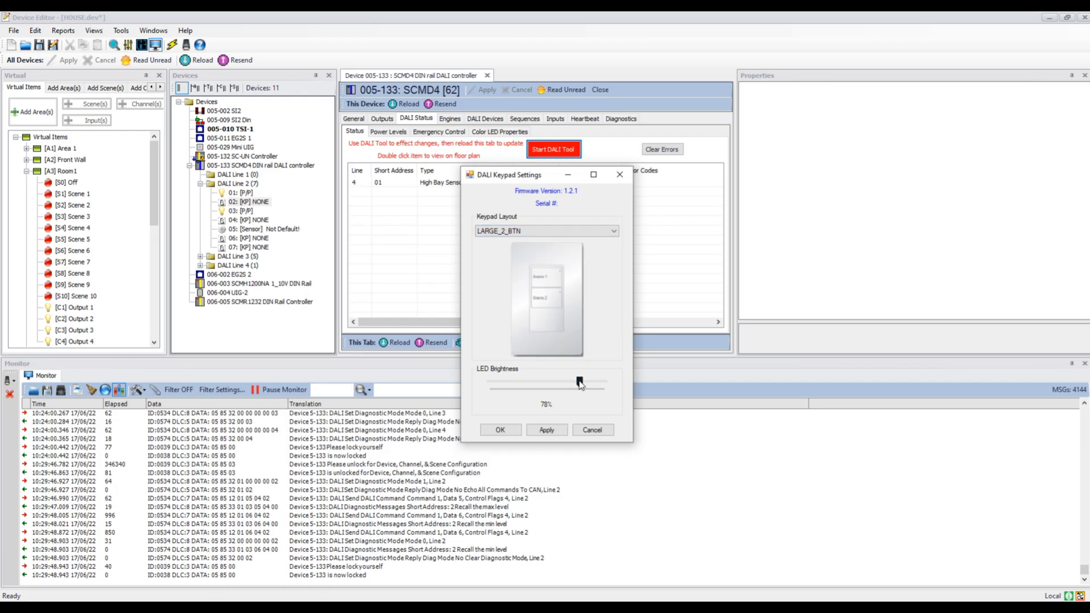
click(510, 431)
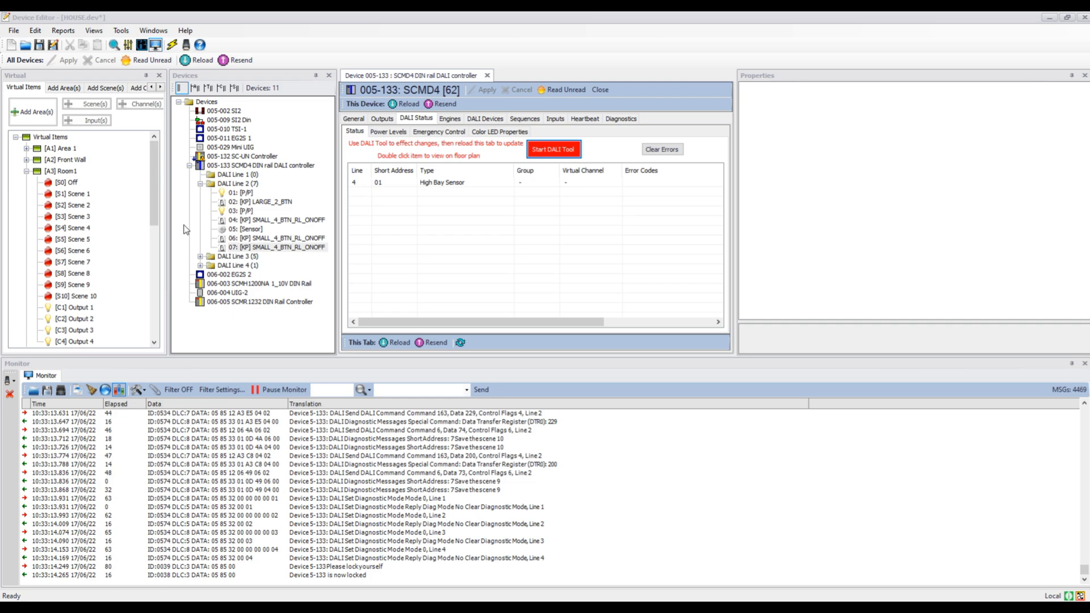
- Expand DALI Line 3 and open its power levels window, then close it
click(200, 257)
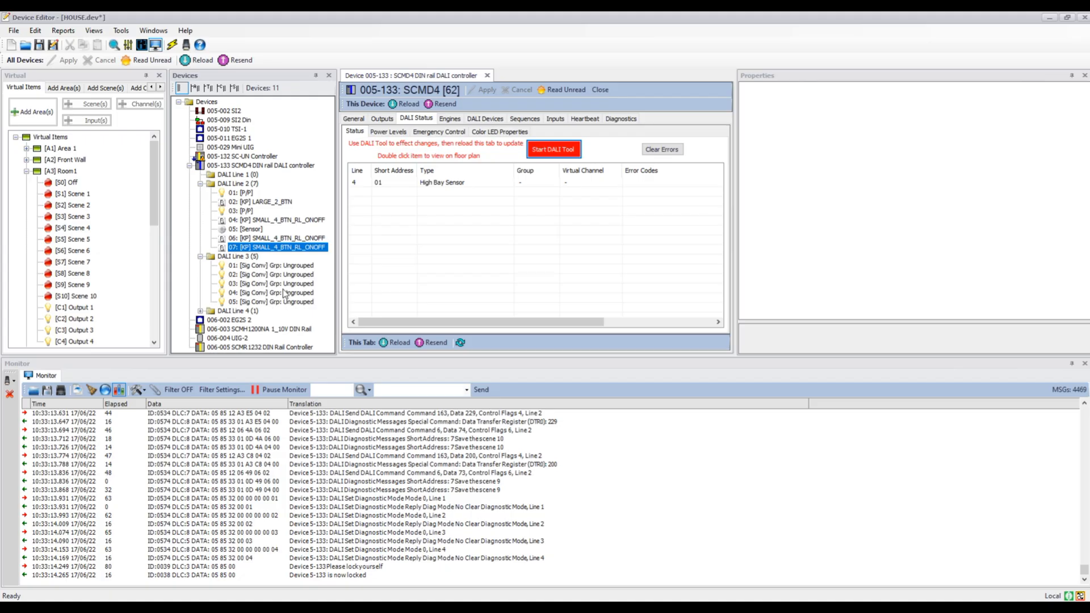
right_click(237, 259)
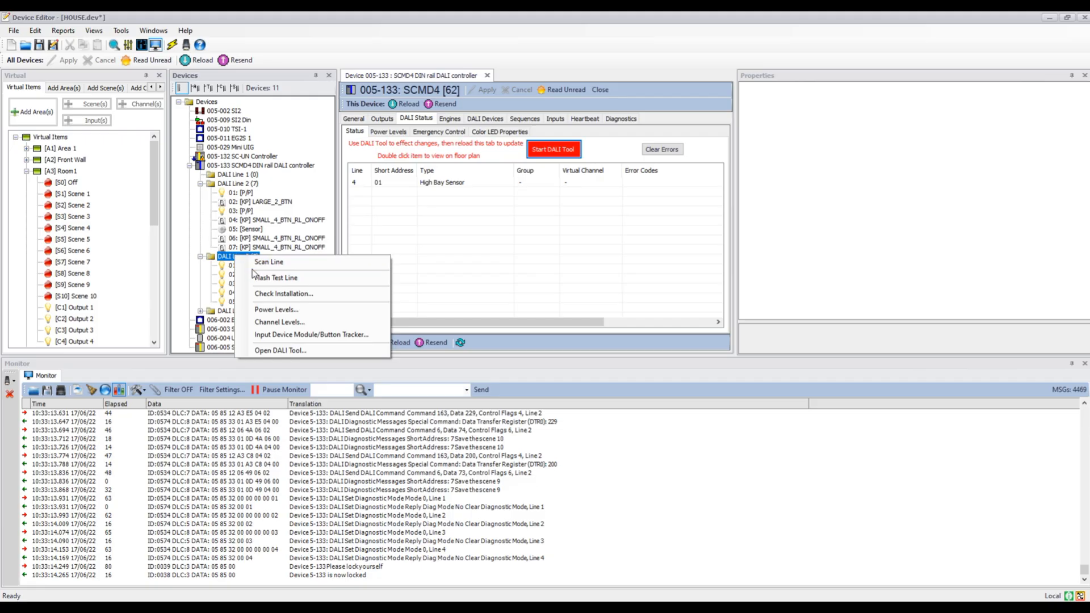
click(274, 311)
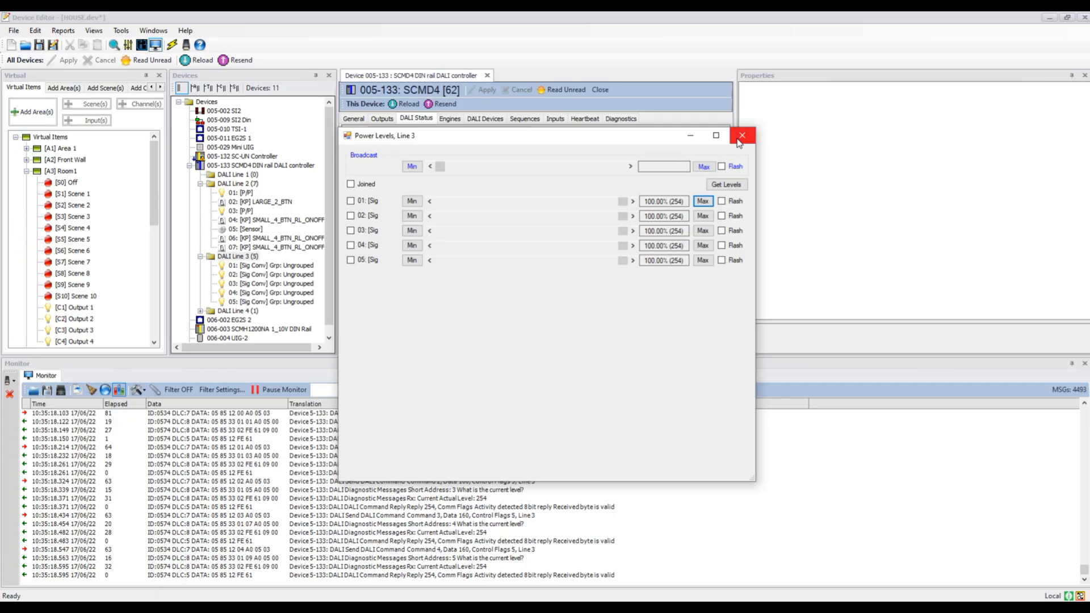
click(741, 136)
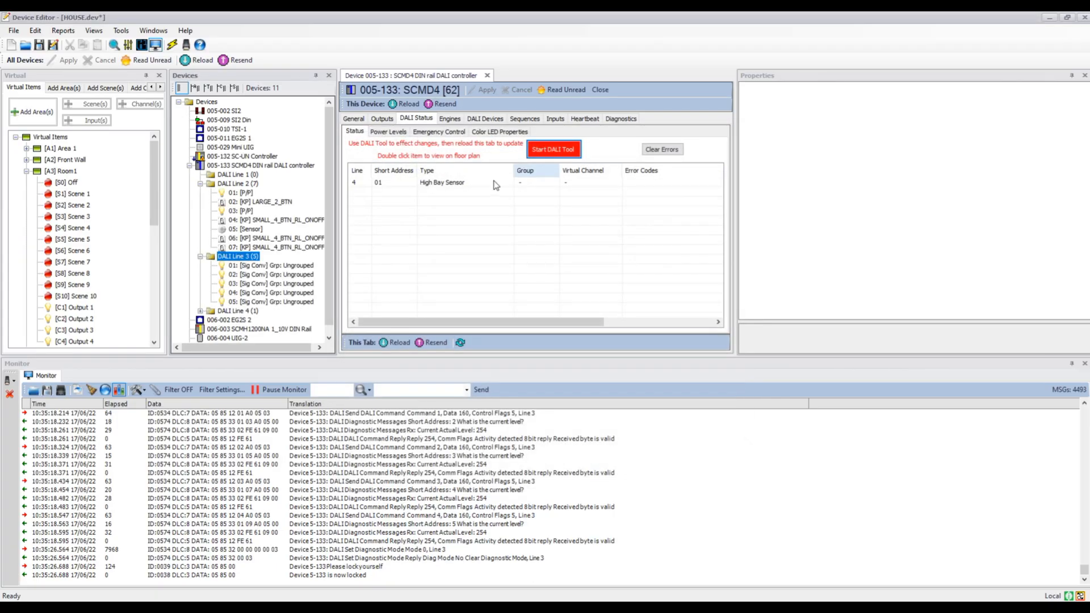
- Flash test DALI Line 3, then stop the identification
right_click(237, 259)
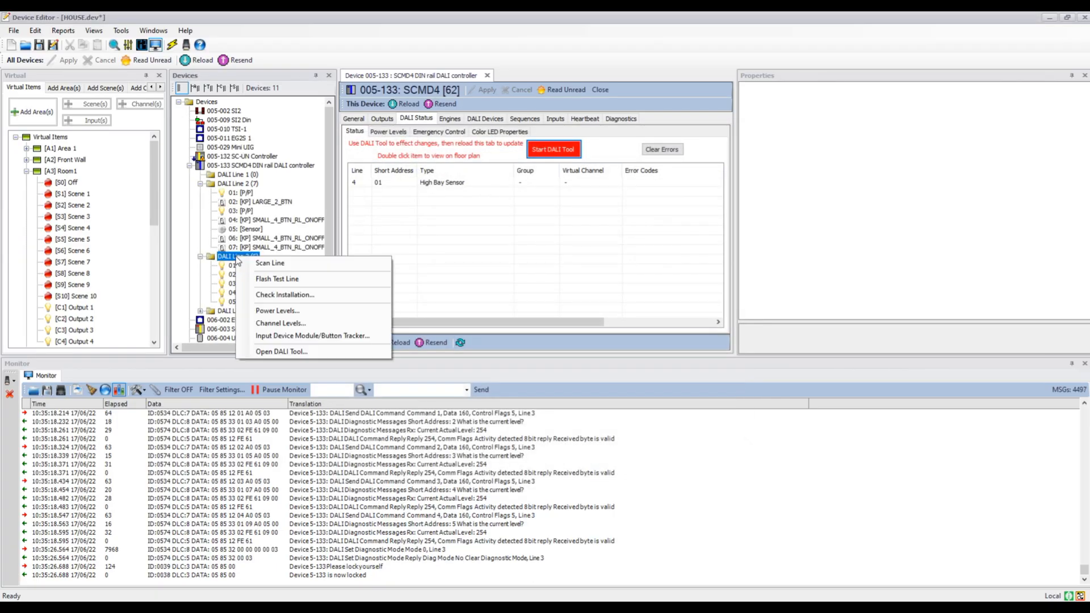
click(262, 279)
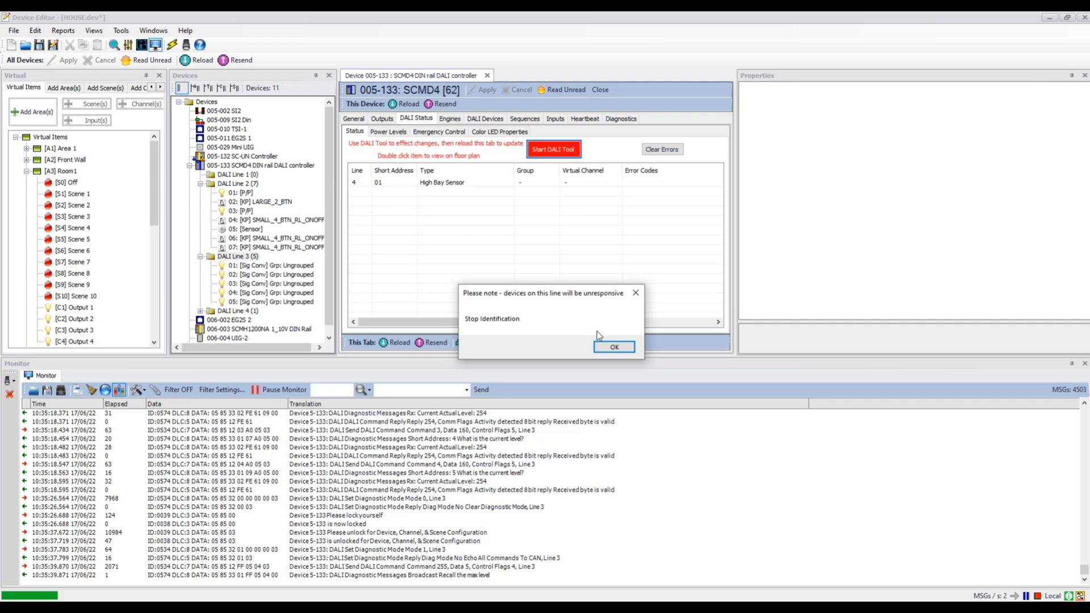
click(613, 347)
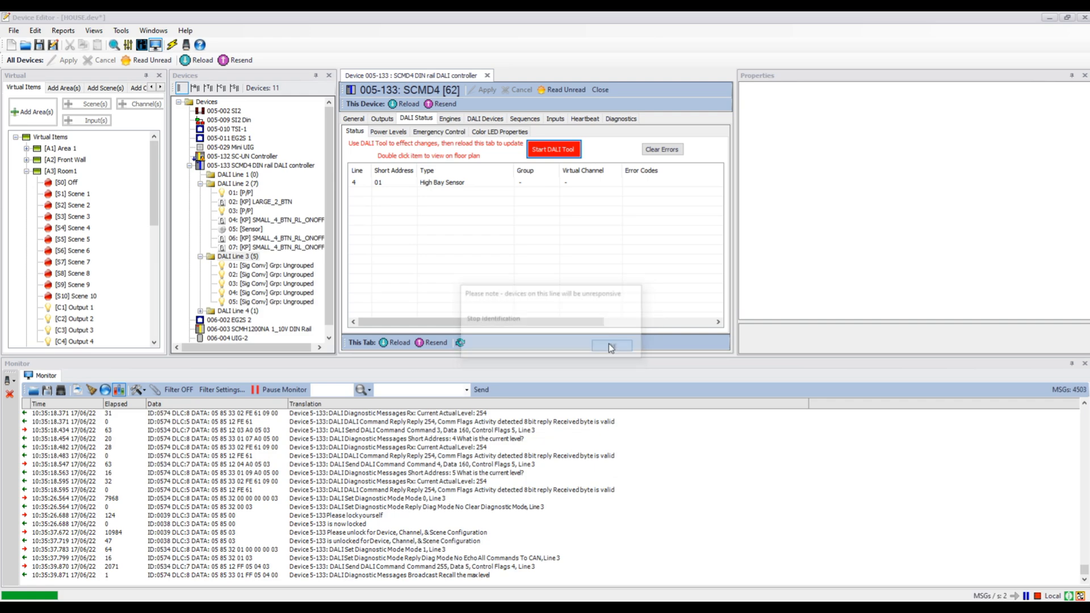
- Open the controller's Outputs settings and scroll through the DALI group list
right_click(250, 269)
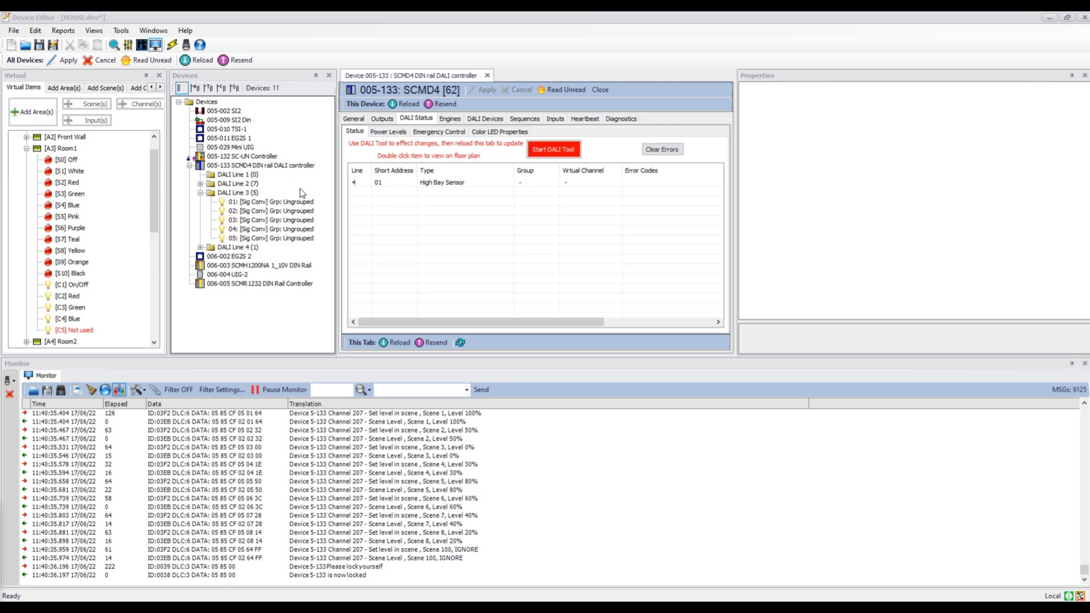
click(382, 121)
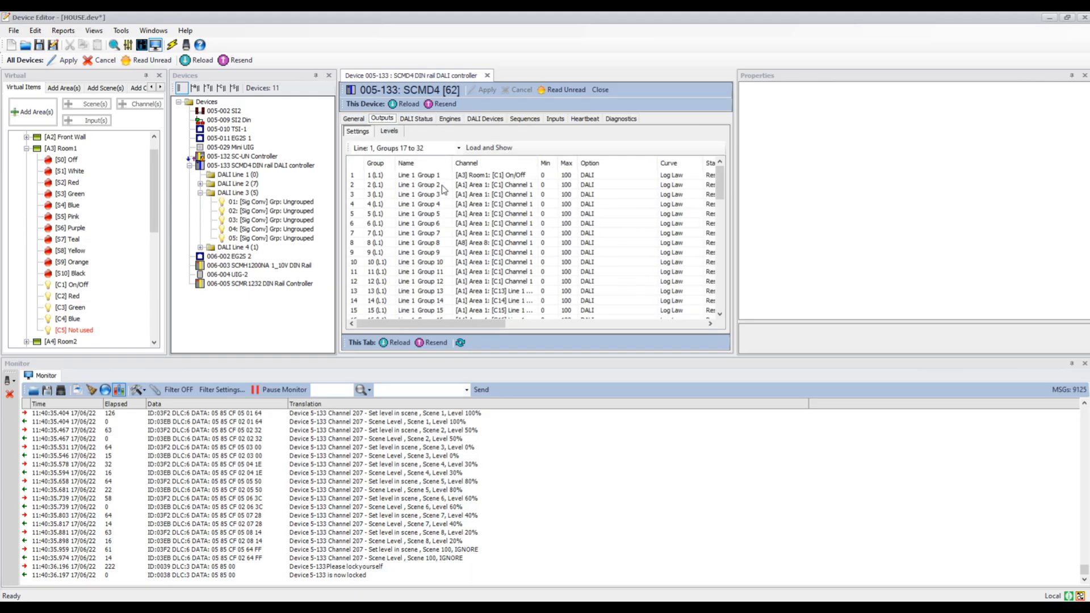
scroll(444, 189, down, 12)
scroll(444, 190, up, 5)
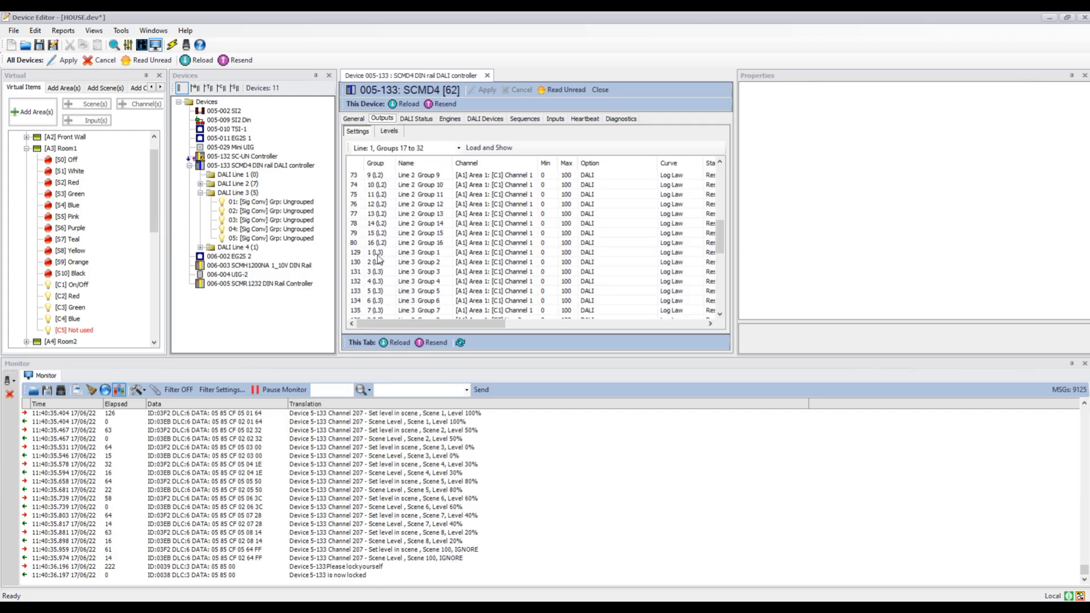
- Assign DALI Line 3 Groups 1 to 5 to Room1 channel 1 (On/Off)
click(379, 253)
shift+click(377, 291)
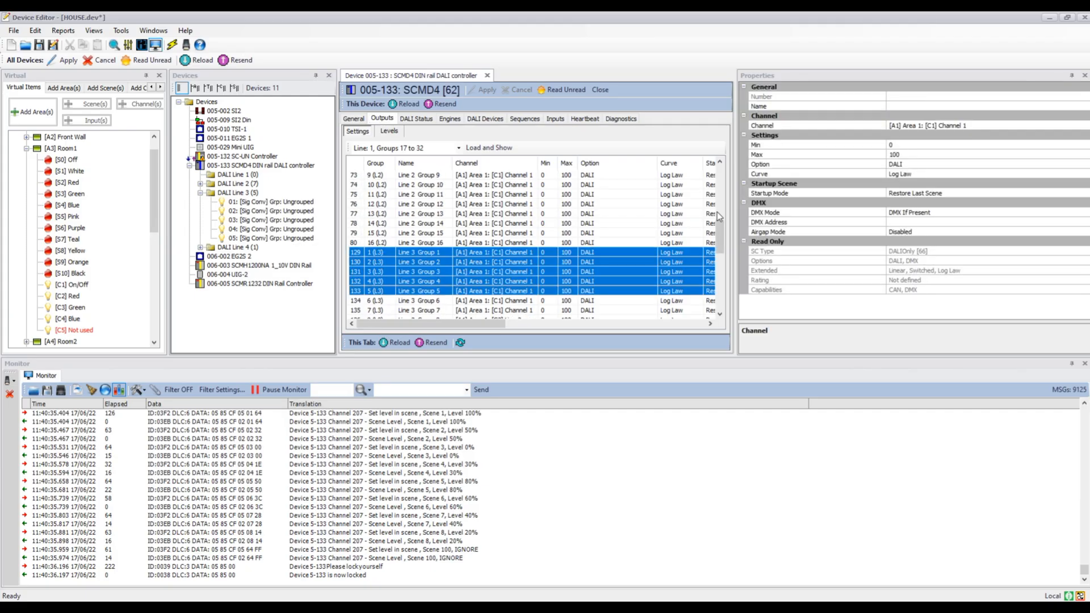
click(946, 125)
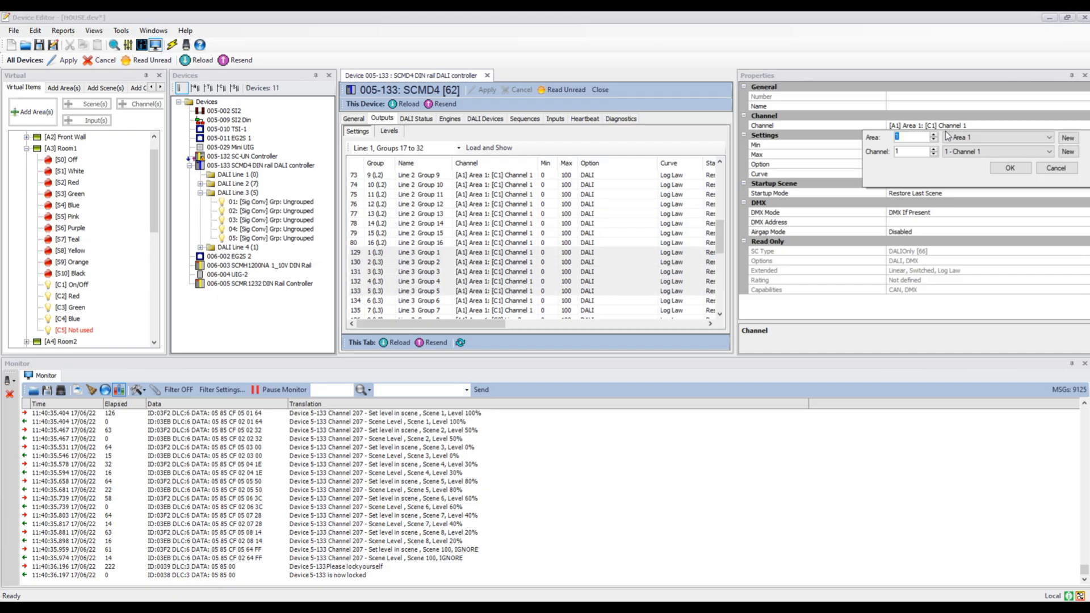
click(934, 135)
click(934, 136)
click(1010, 167)
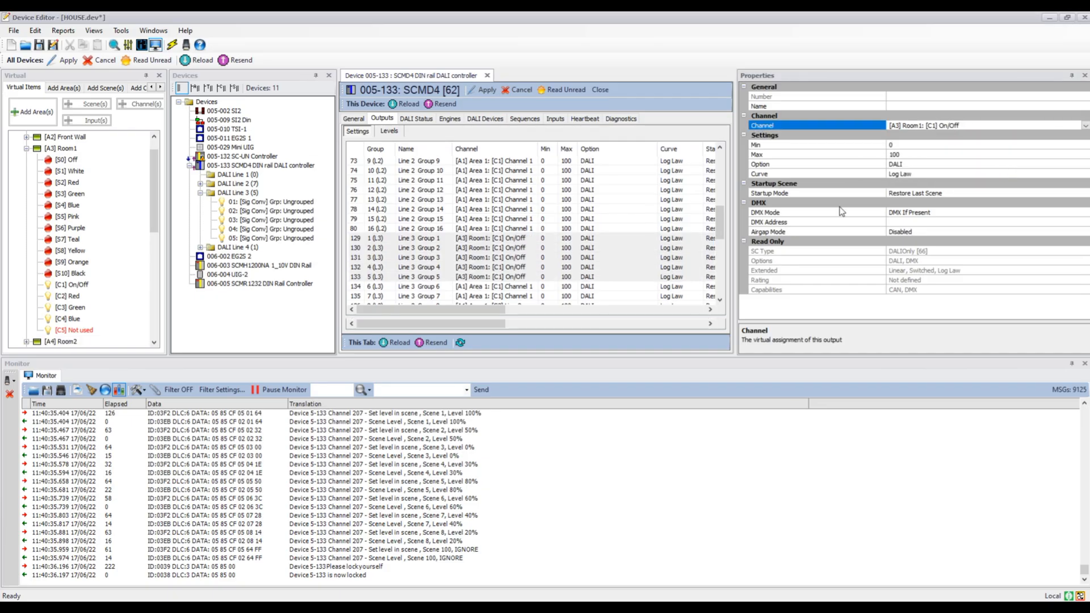
- Assign Line 3 Group 2 to Room1 channel 2 (Red) and Group 3 to channel 3 (Green)
click(500, 263)
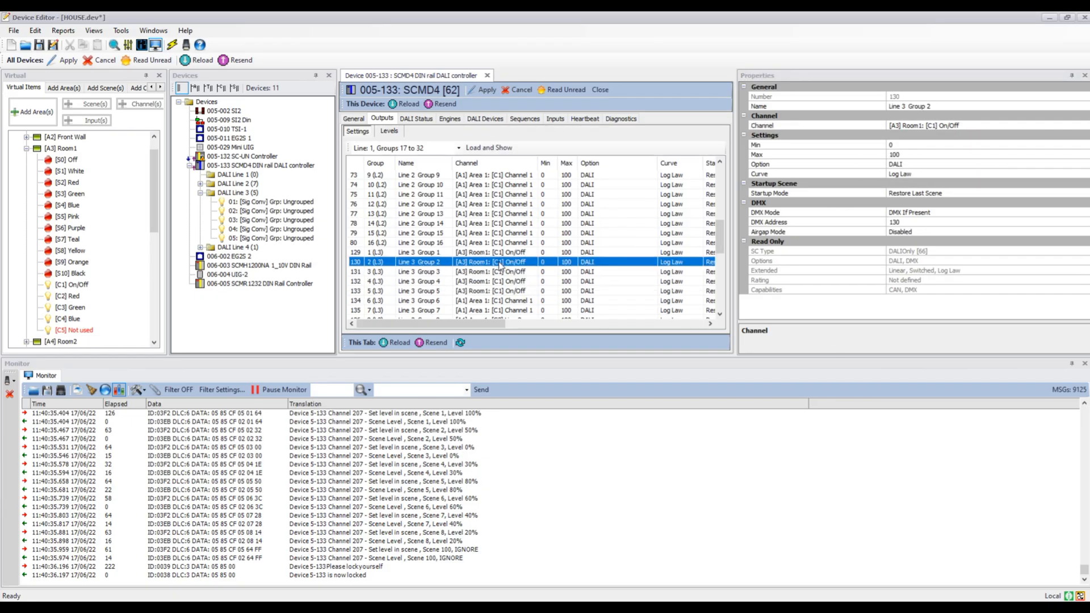
click(966, 127)
click(934, 149)
click(935, 149)
click(1010, 168)
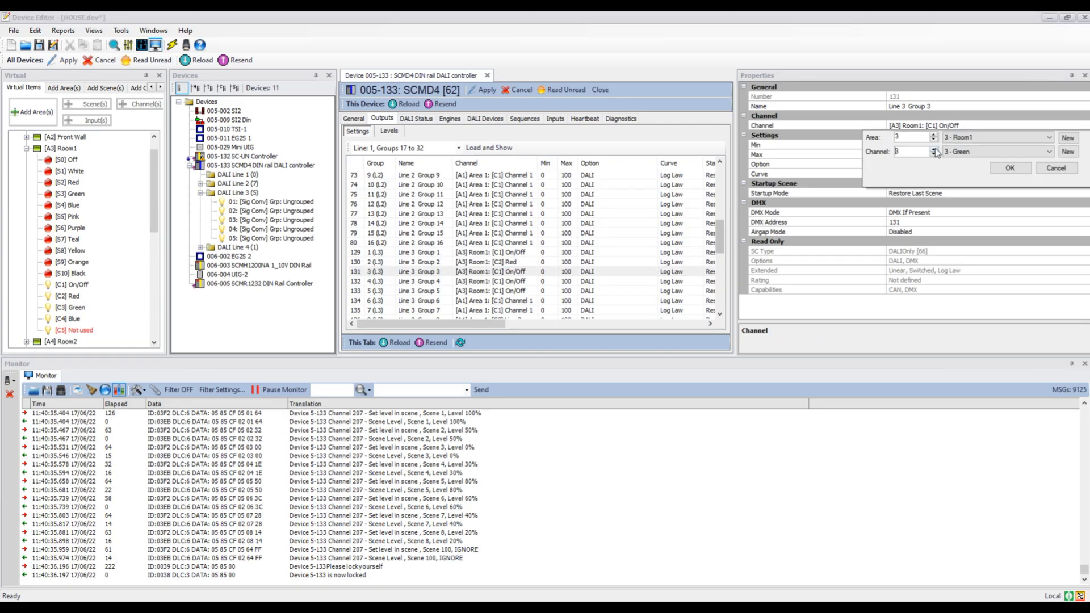
click(1010, 168)
- Assign Line 3 Group 4 to Room1 channel 4 (Blue) and Group 5 to channel 5, then apply the changes
click(500, 282)
click(927, 126)
triple_click(934, 150)
click(1010, 168)
click(500, 292)
click(926, 126)
click(934, 150)
triple_click(935, 150)
click(1010, 169)
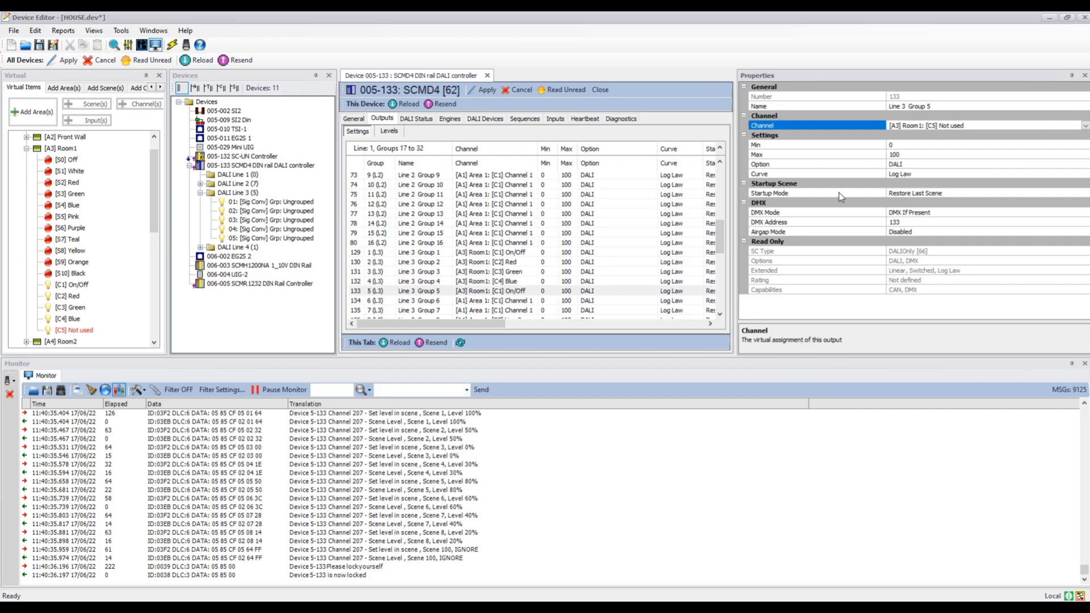
click(479, 91)
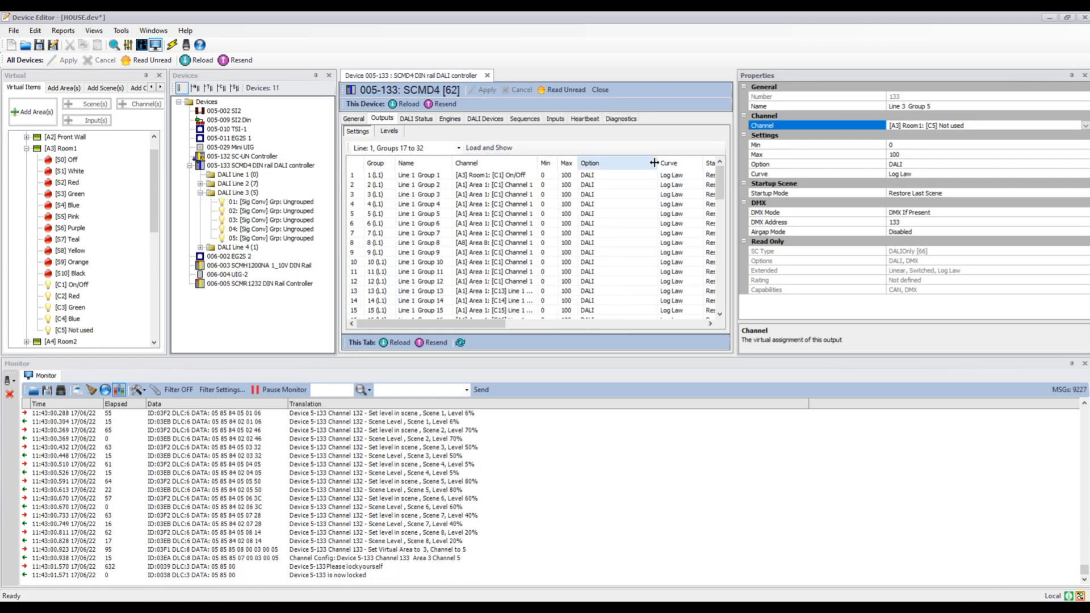
- Add signal converters 01 to 05 on DALI Line 3 to Line 3 Groups 1 to 5 respectively
drag(718, 187, 722, 243)
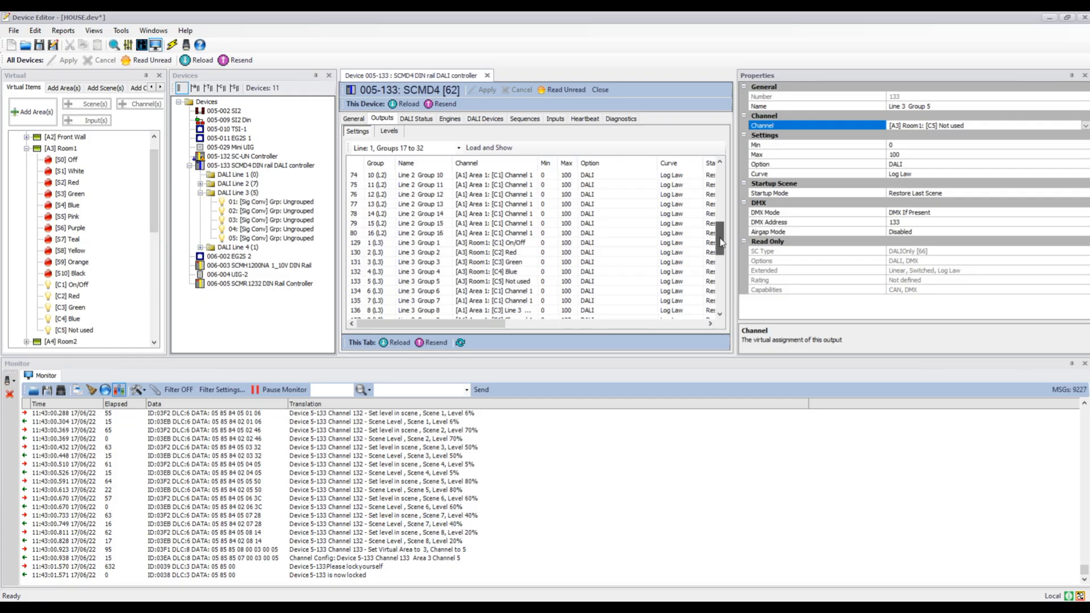
drag(273, 202, 405, 245)
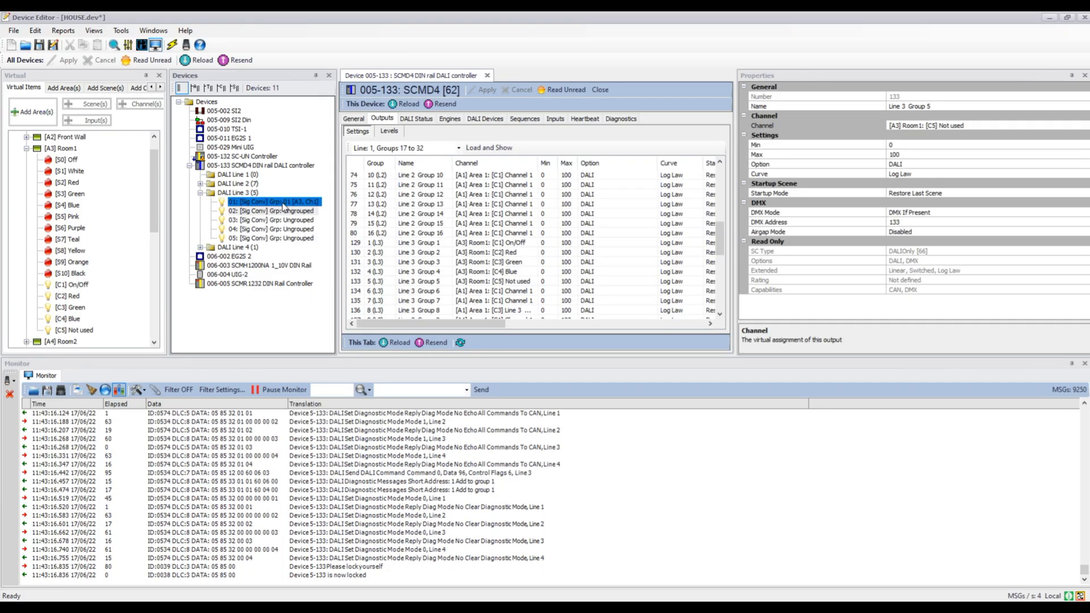
drag(276, 212, 409, 252)
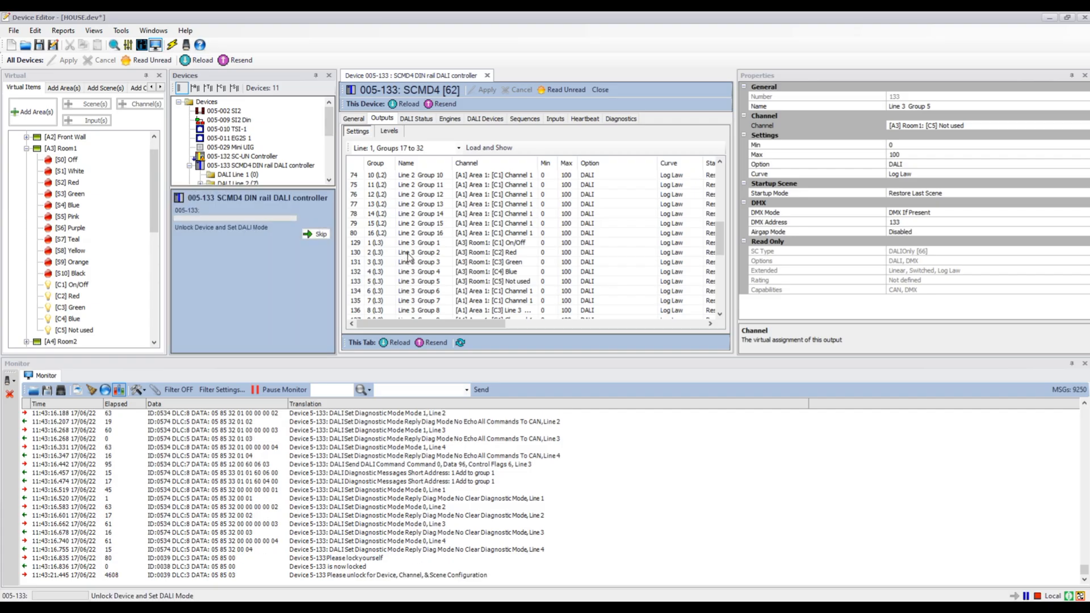
drag(252, 220, 424, 262)
drag(272, 229, 425, 273)
drag(271, 239, 413, 282)
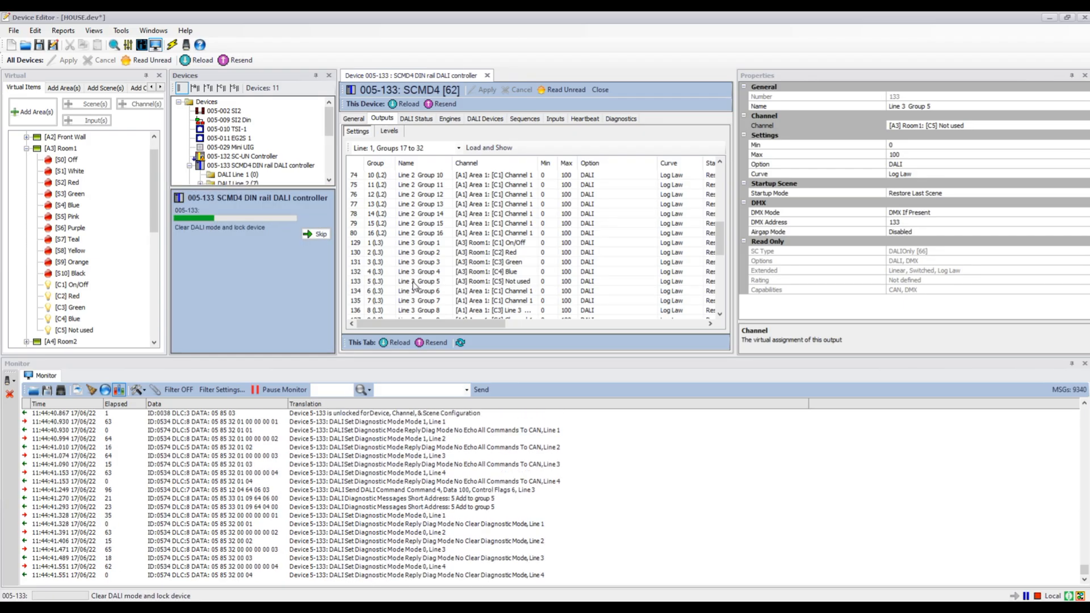
shift+click(416, 282)
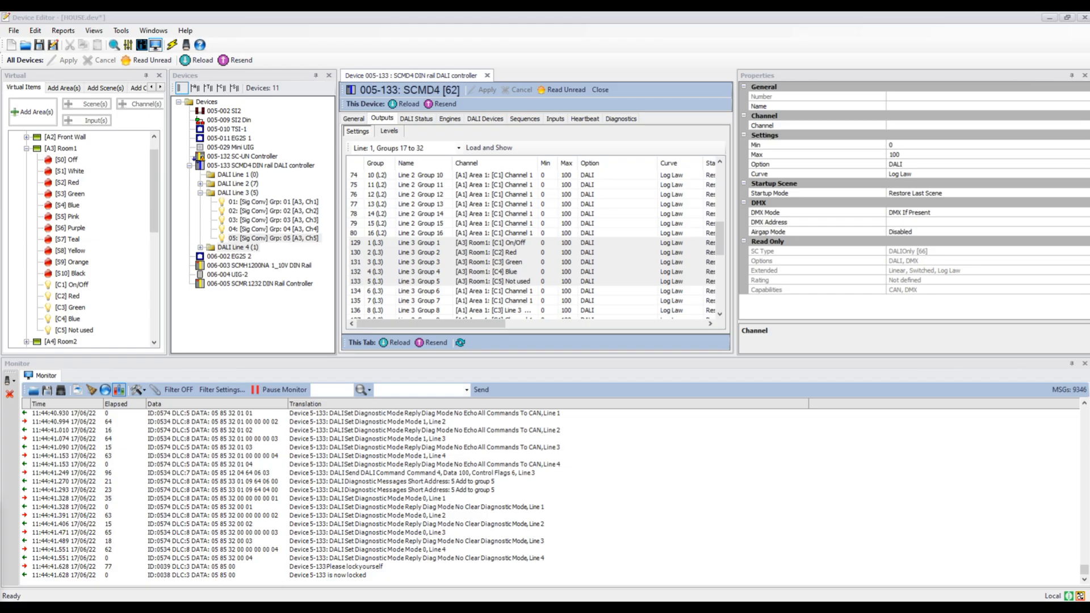
- Open the controller's DALI keypads list and reload the controller from the network
click(486, 120)
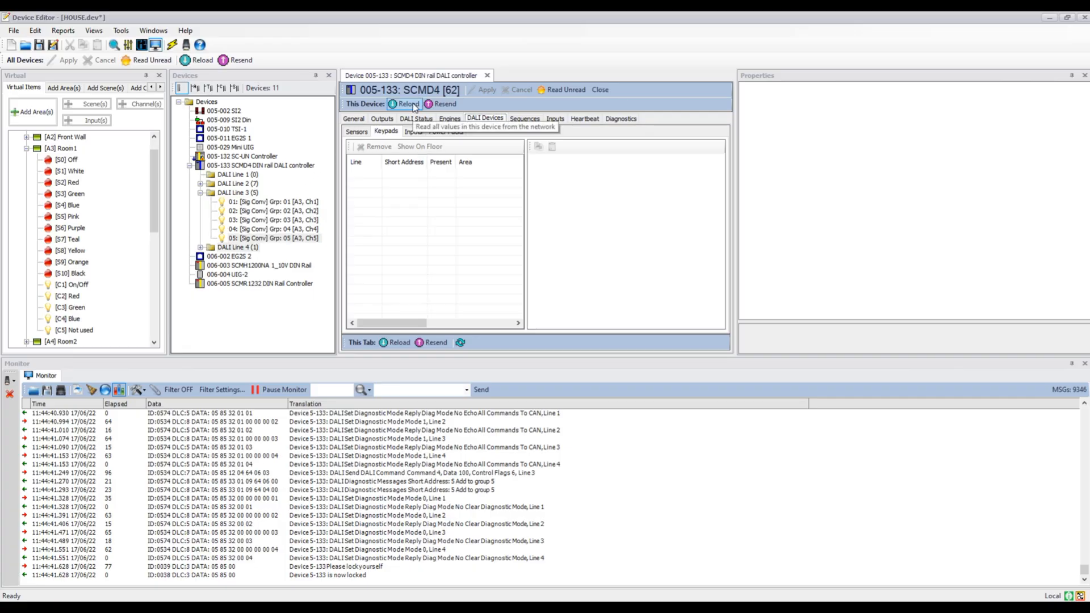
right_click(220, 167)
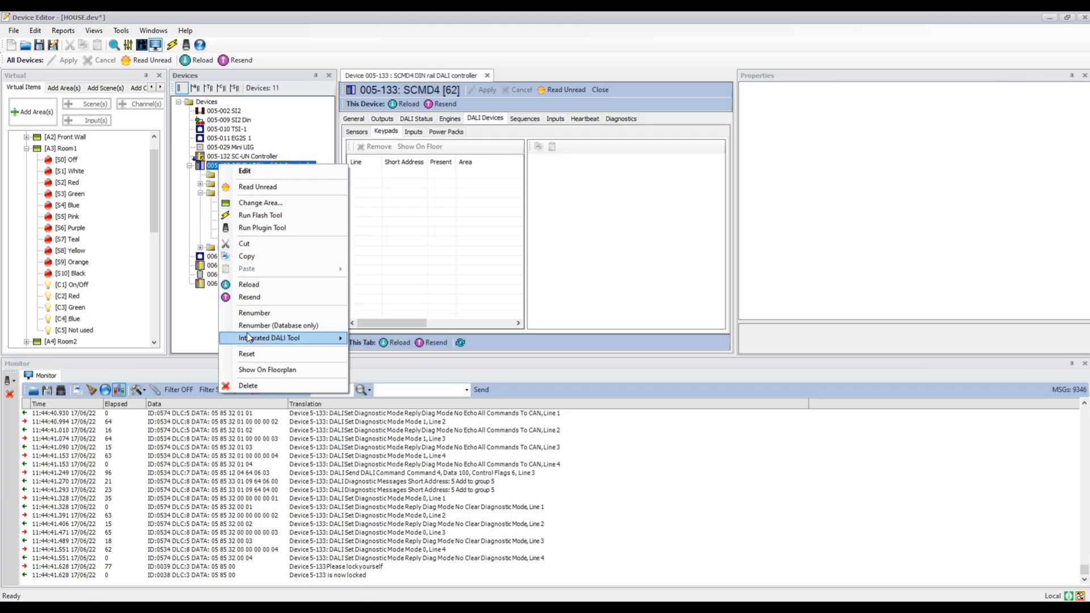
click(265, 284)
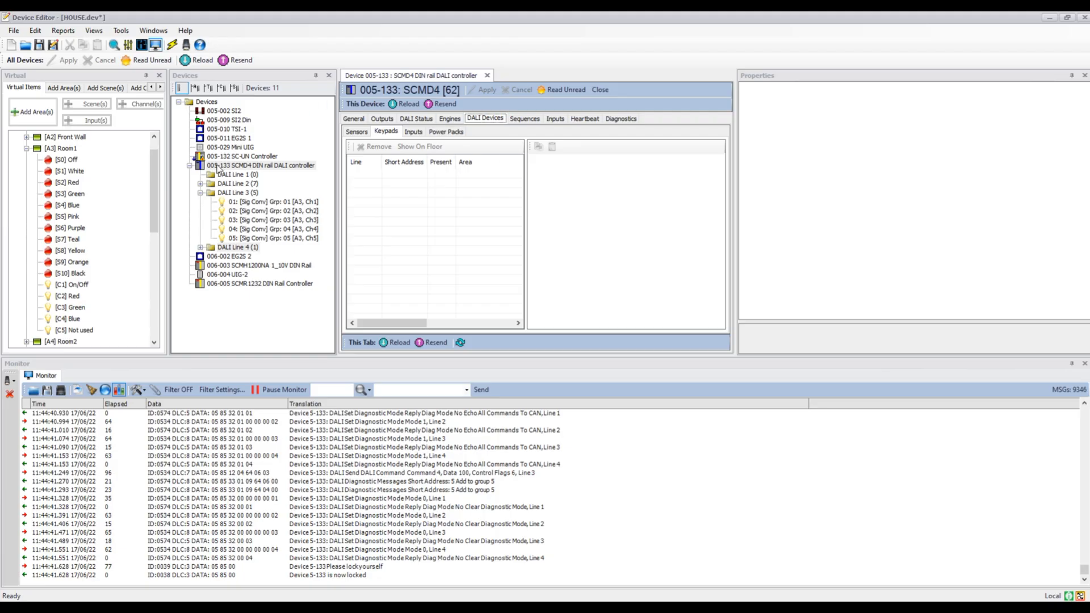
right_click(255, 167)
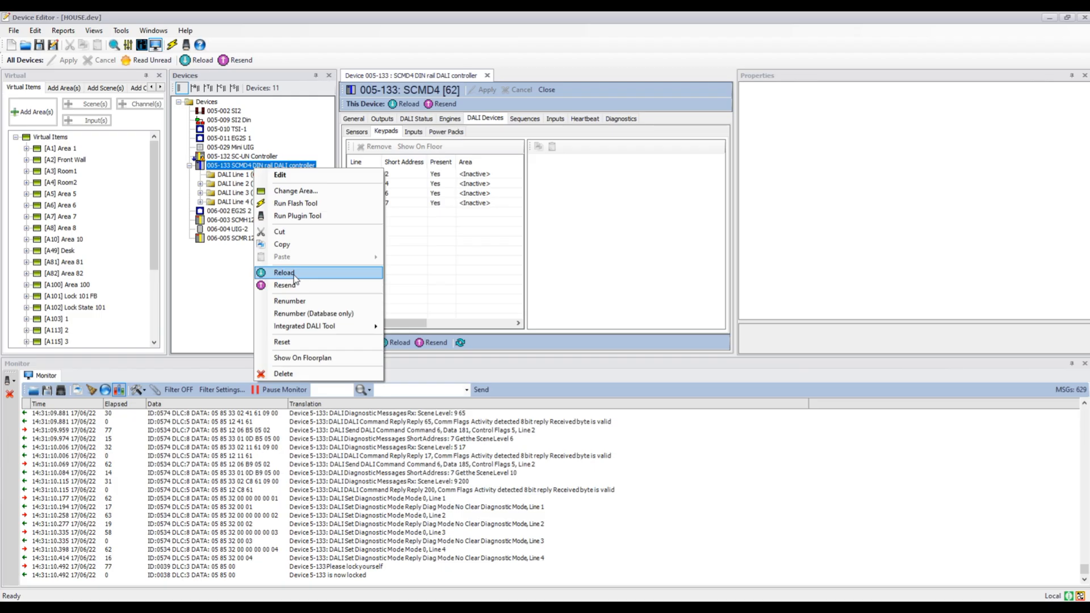
click(444, 185)
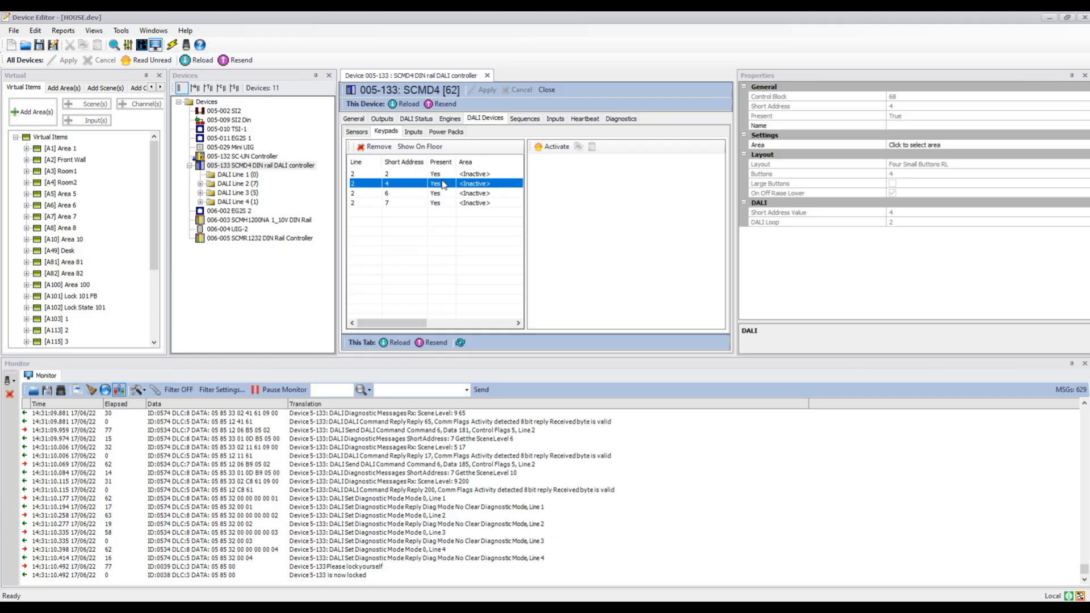
- Inspect the detected keypads on DALI Line 2 and the Sensors view
click(441, 193)
click(439, 203)
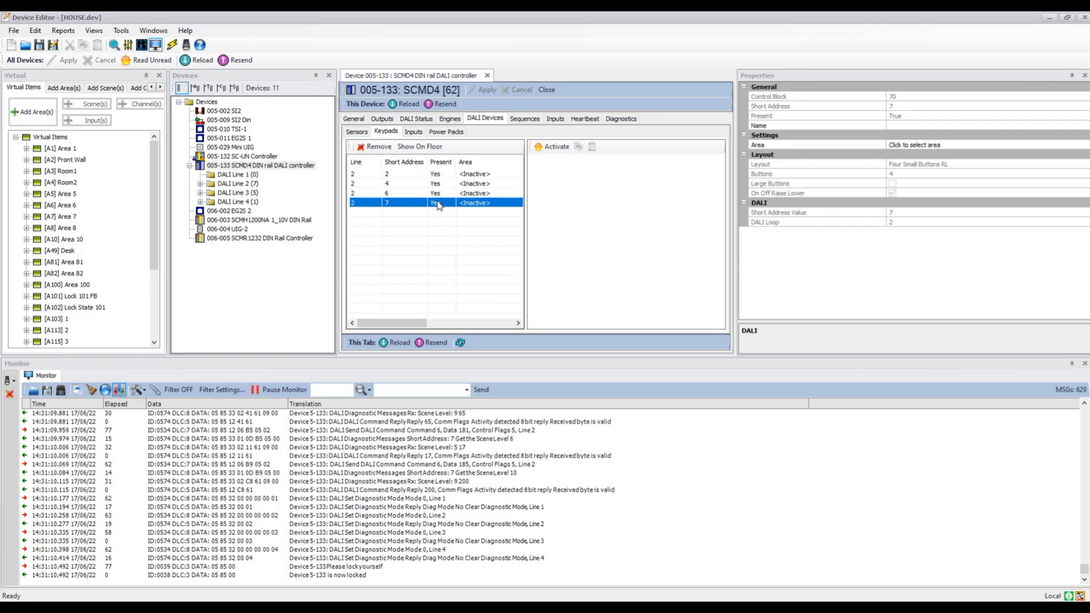
click(352, 133)
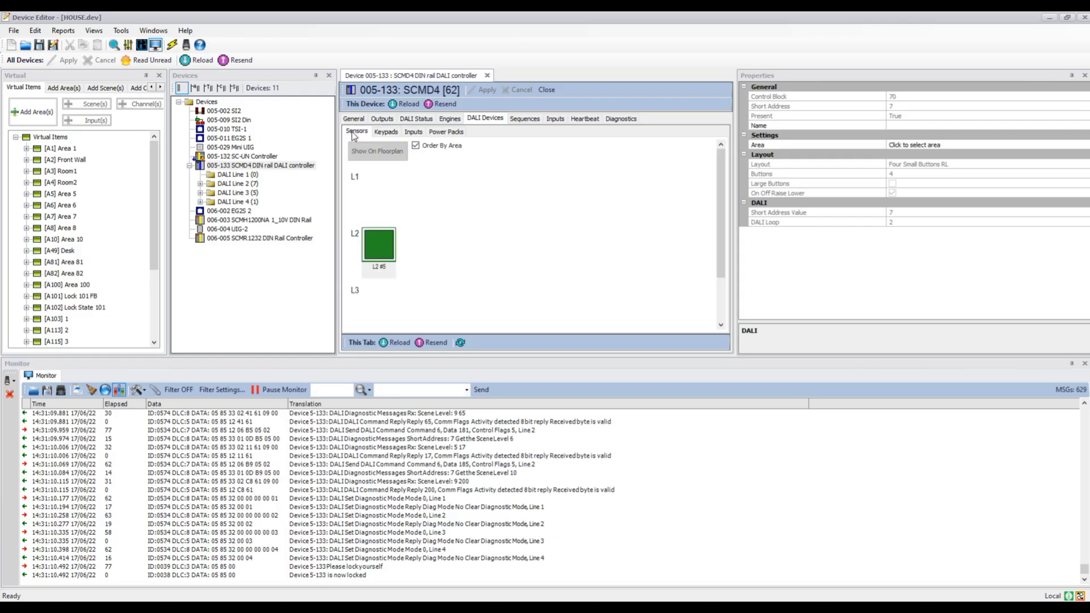
click(381, 134)
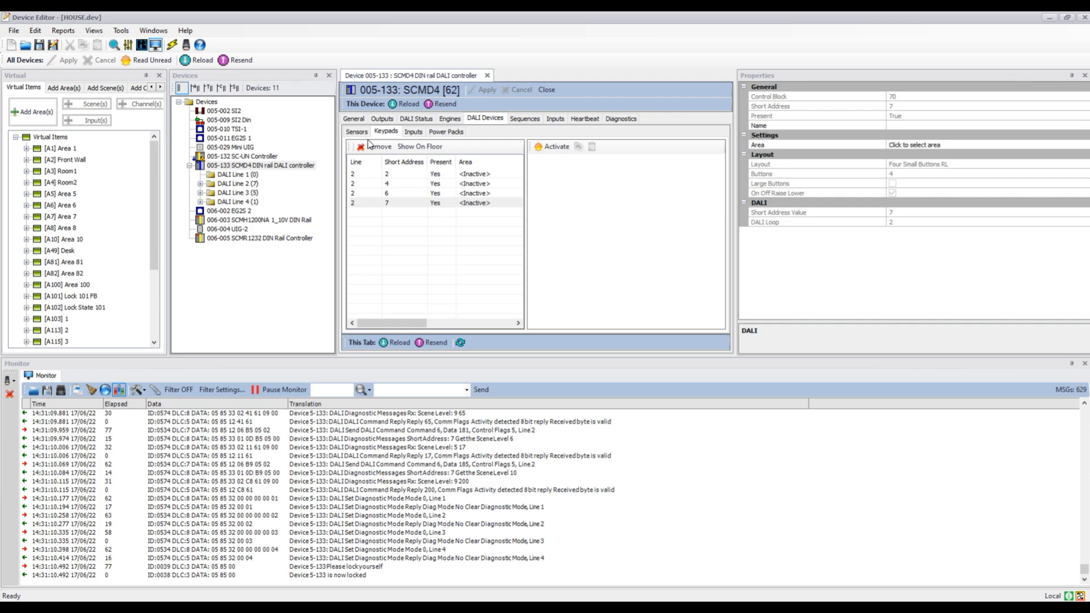
- Reopen the SCMD4 controller's editor, expand its DALI lines and open the options for DALI Line 3
click(487, 76)
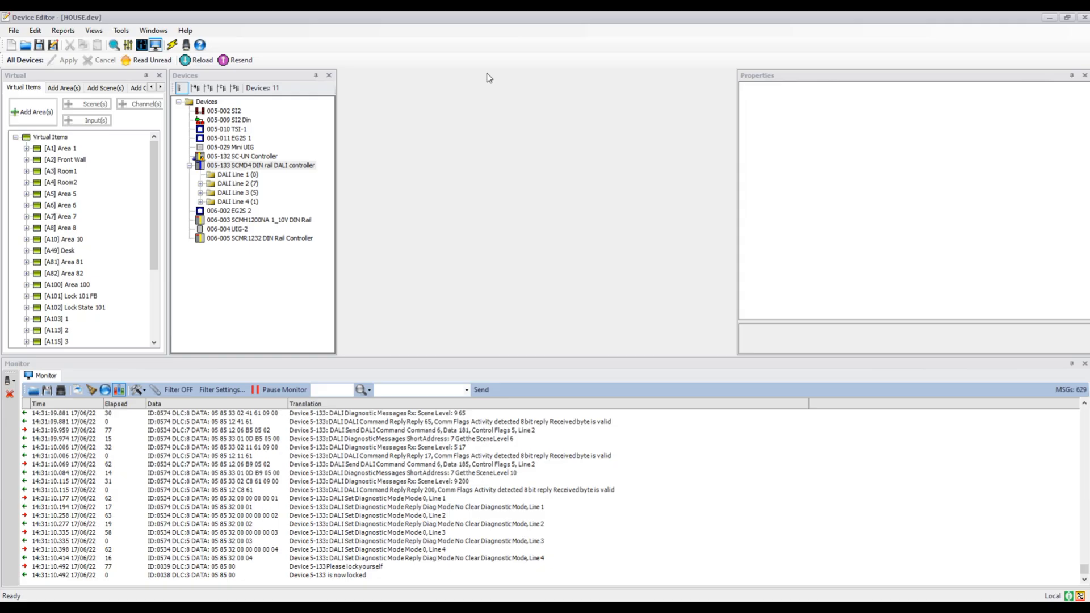
double_click(222, 167)
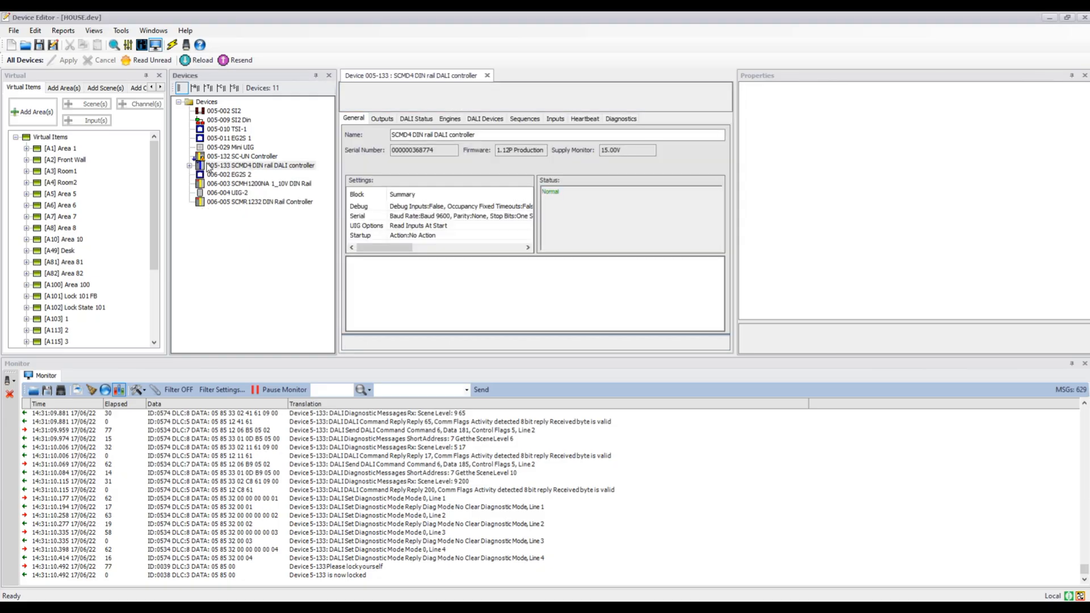
click(190, 165)
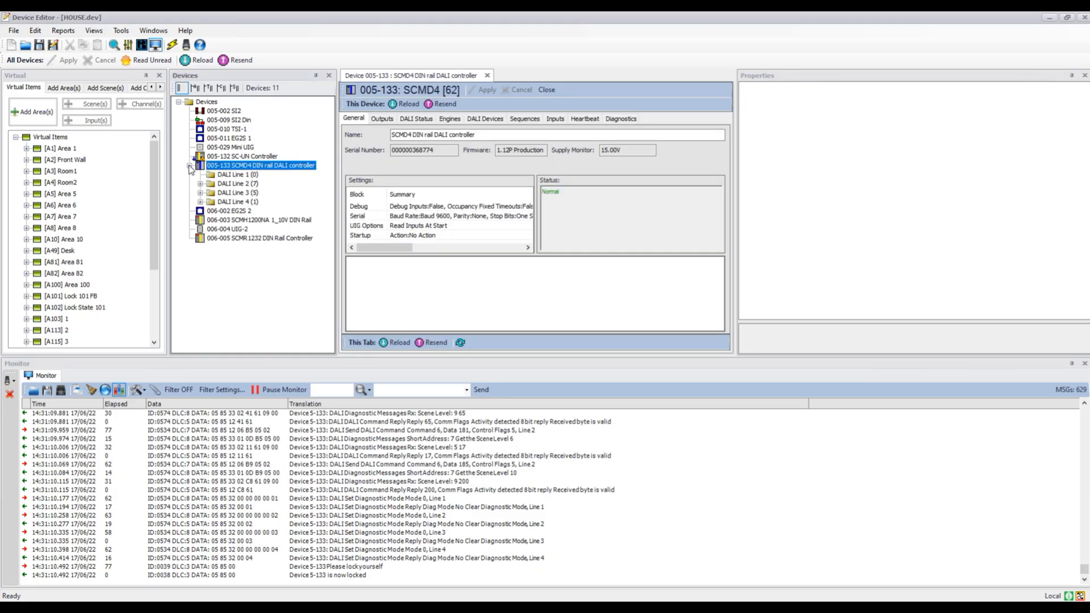
right_click(237, 193)
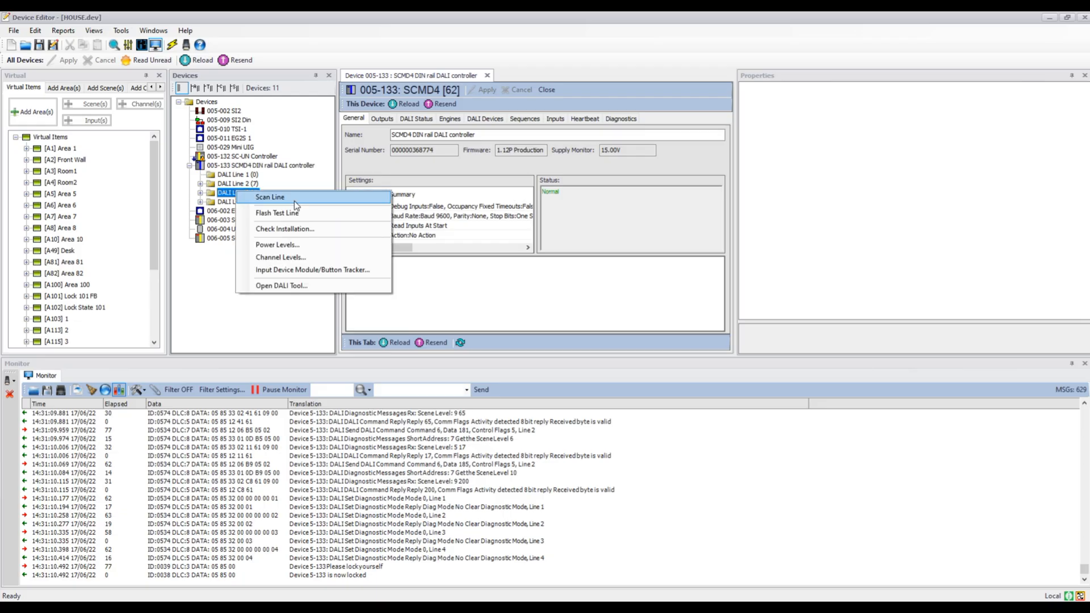